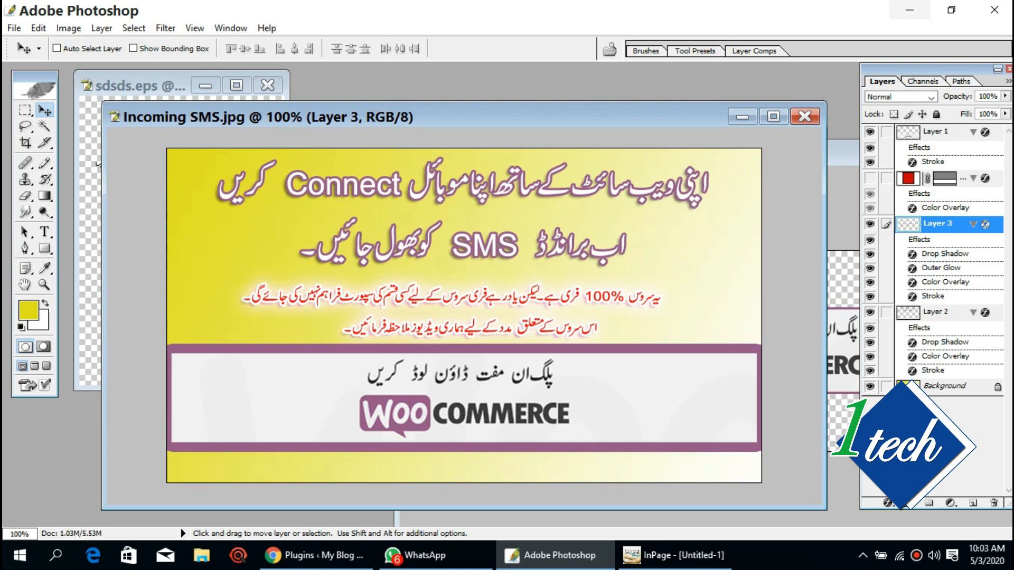
click(909, 9)
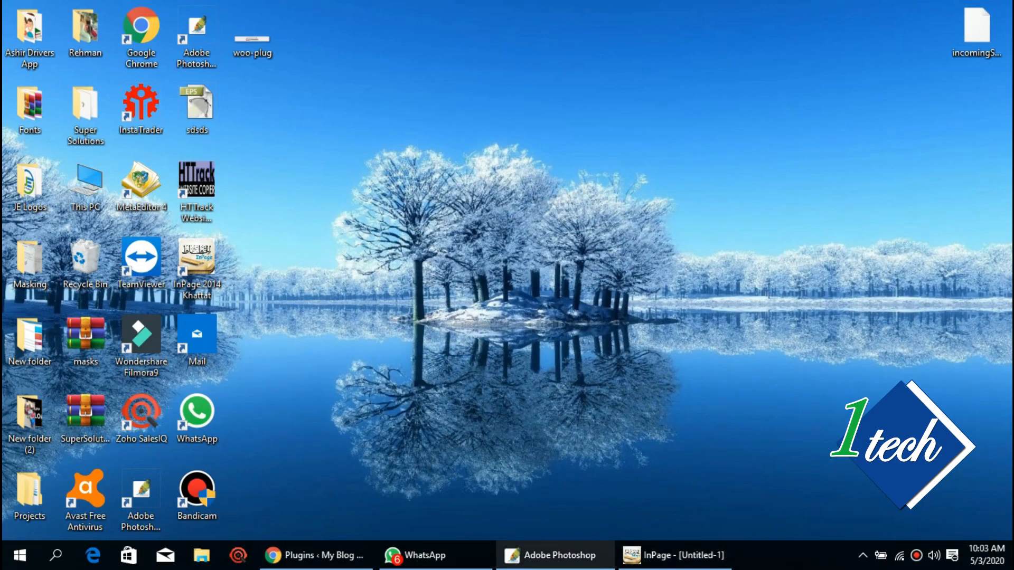
click(554, 555)
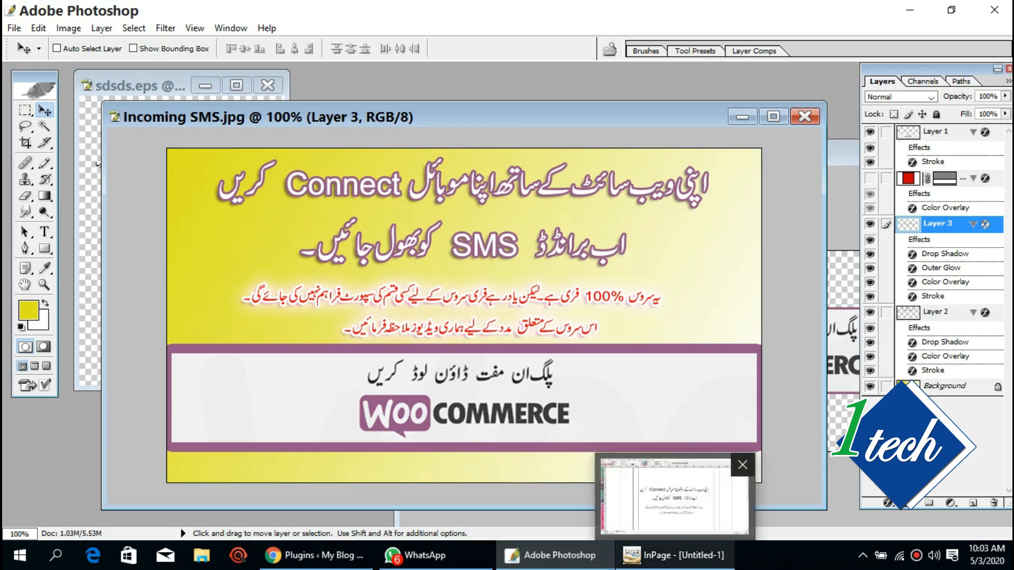
drag(464, 117, 448, 100)
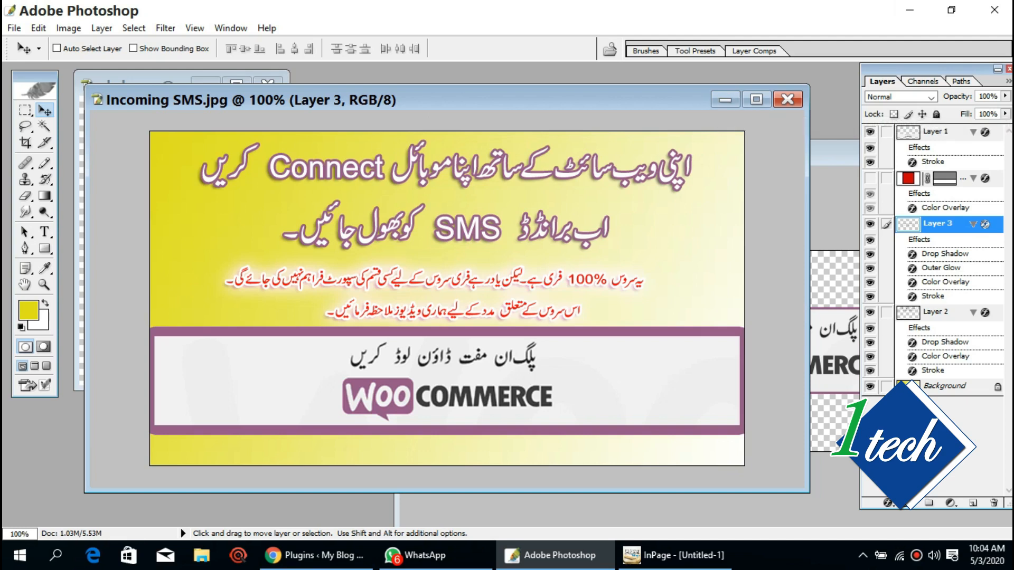
- Switch to Google Chrome and open gateway.hajanaone.com in a new tab
click(910, 10)
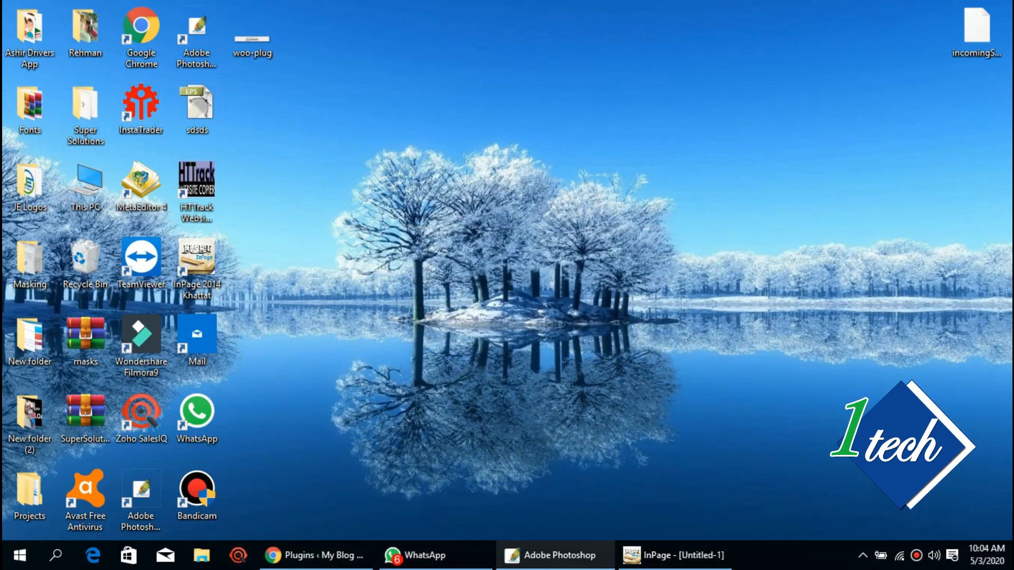
click(316, 555)
key(ctrl+t)
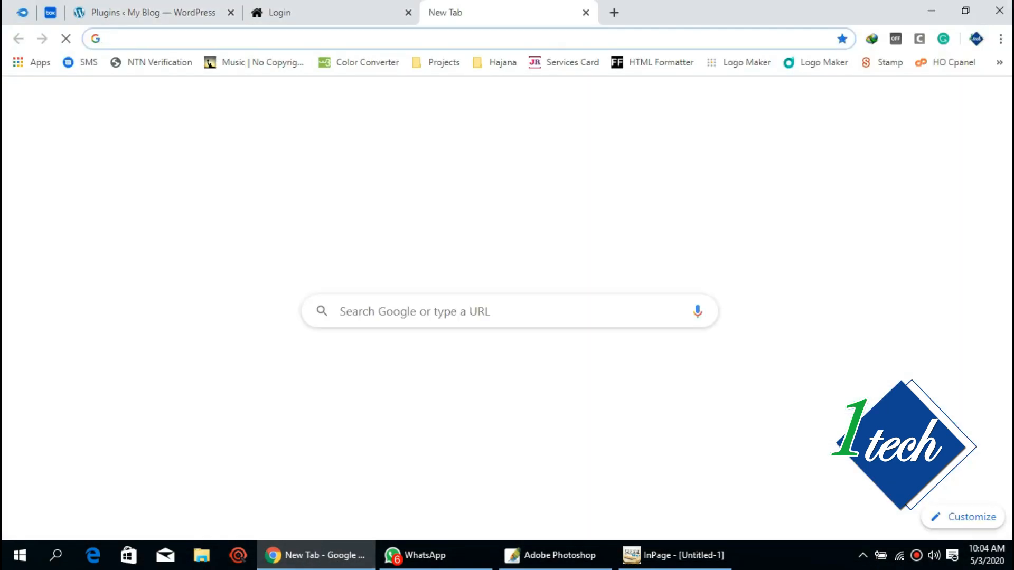
text(gateway.hajanaone.com)
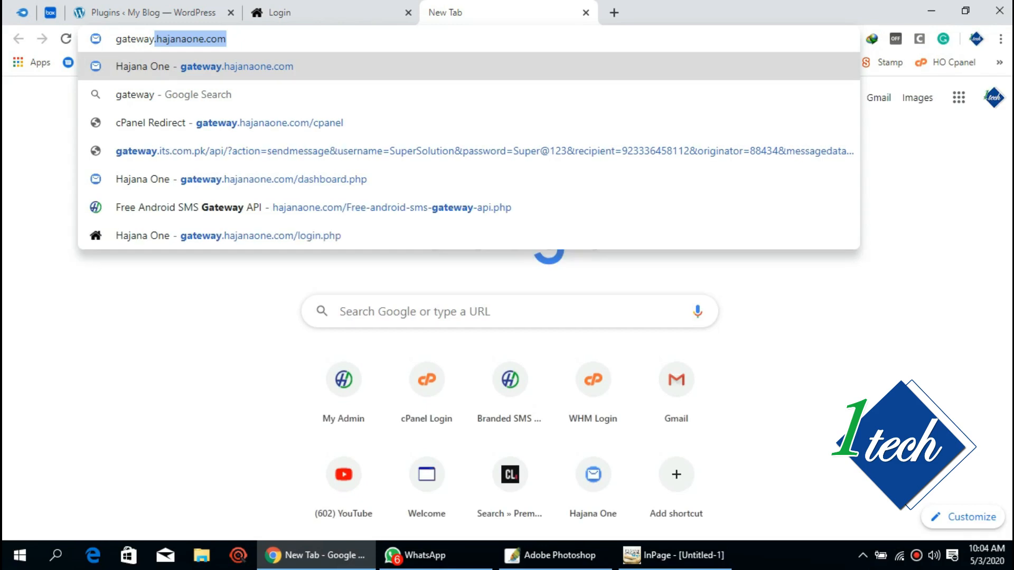
key(End)
key(Return)
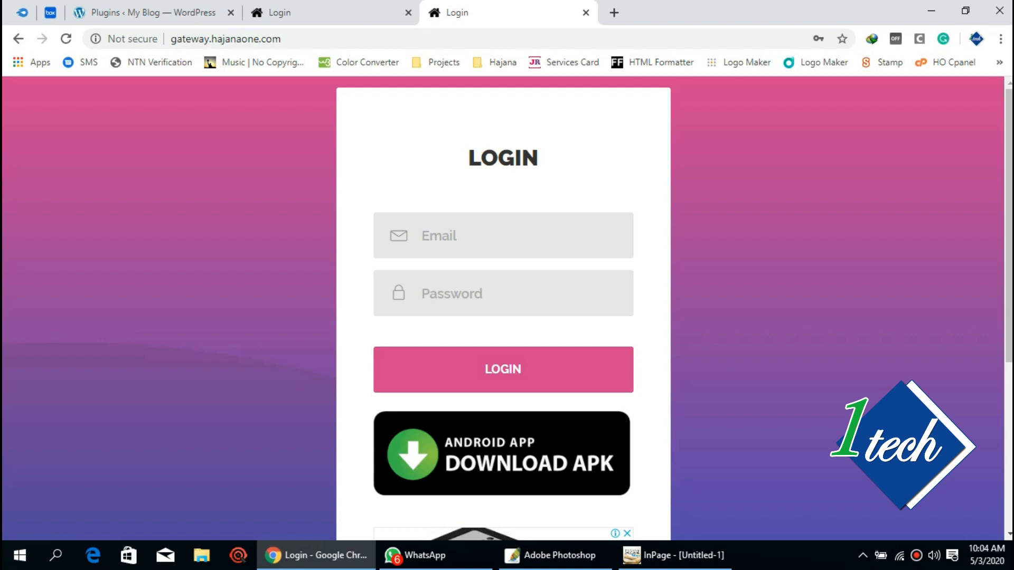
scroll(570, 485, down, 5)
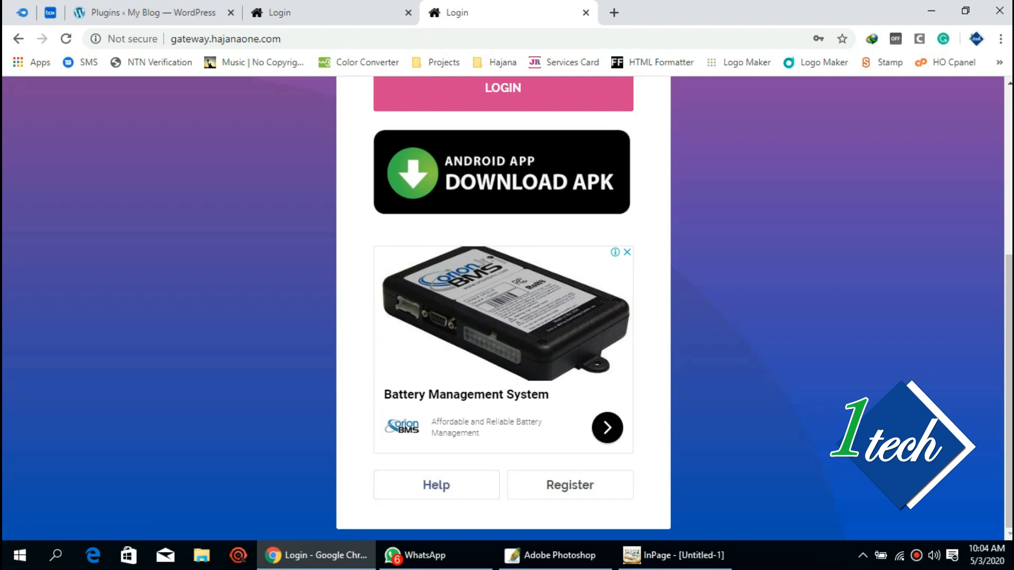
scroll(570, 484, up, 5)
scroll(569, 484, down, 5)
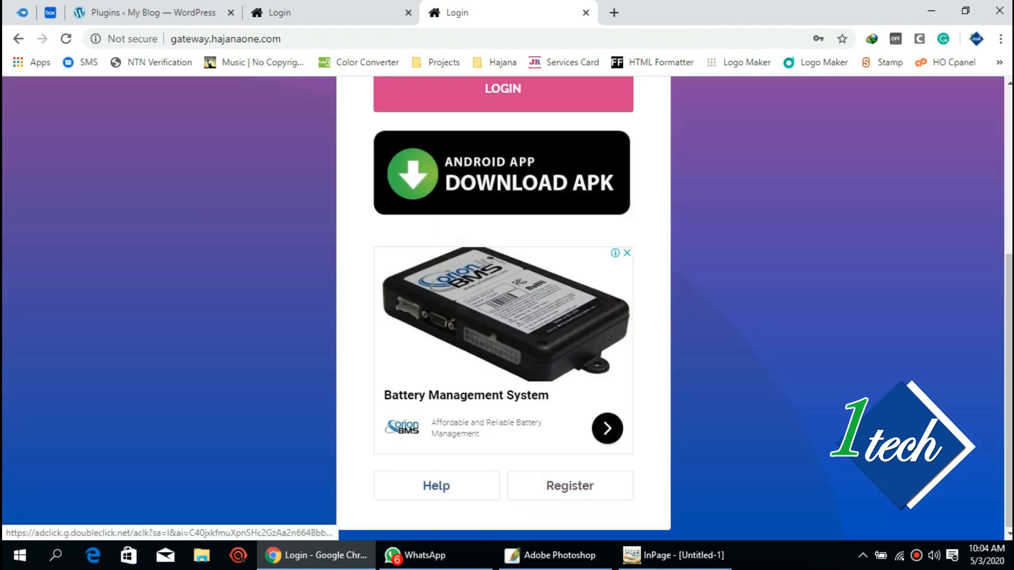
scroll(507, 412, up, 5)
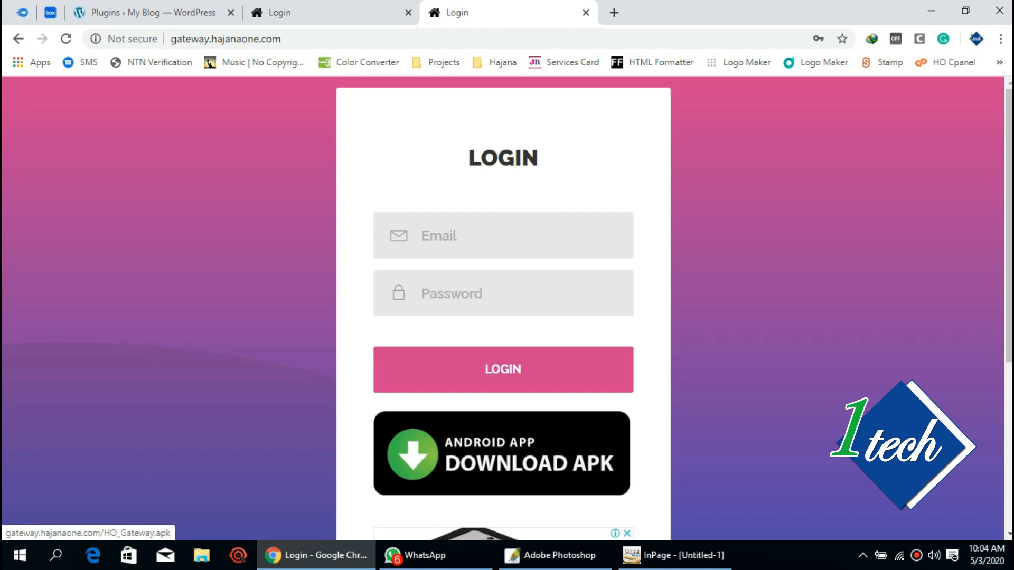
click(491, 236)
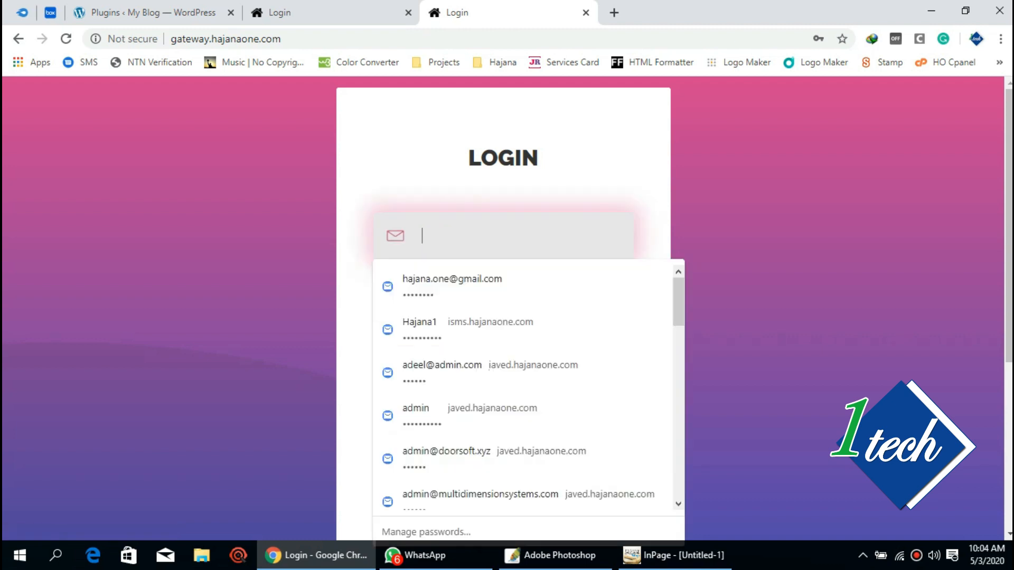
click(750, 237)
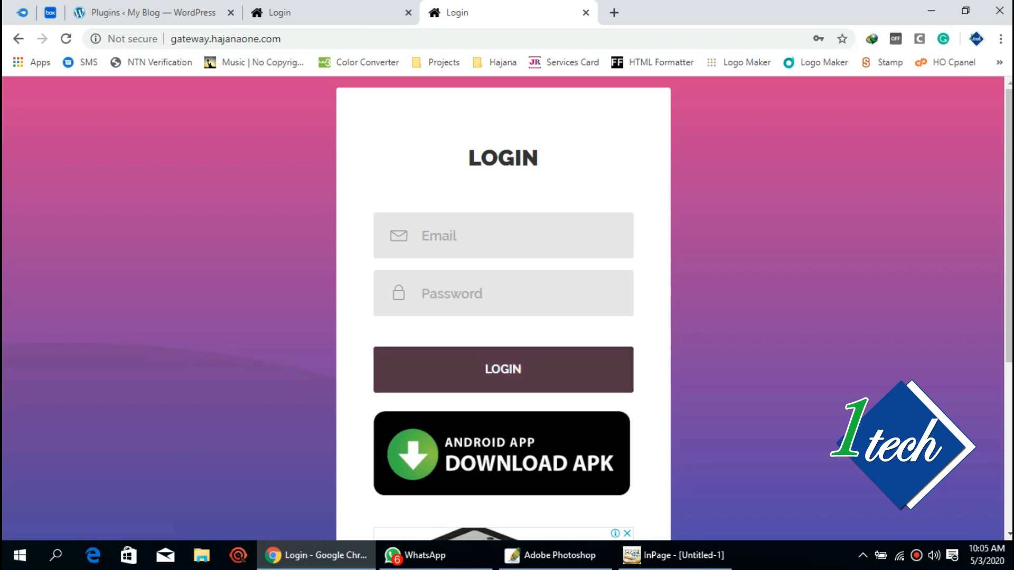
click(502, 369)
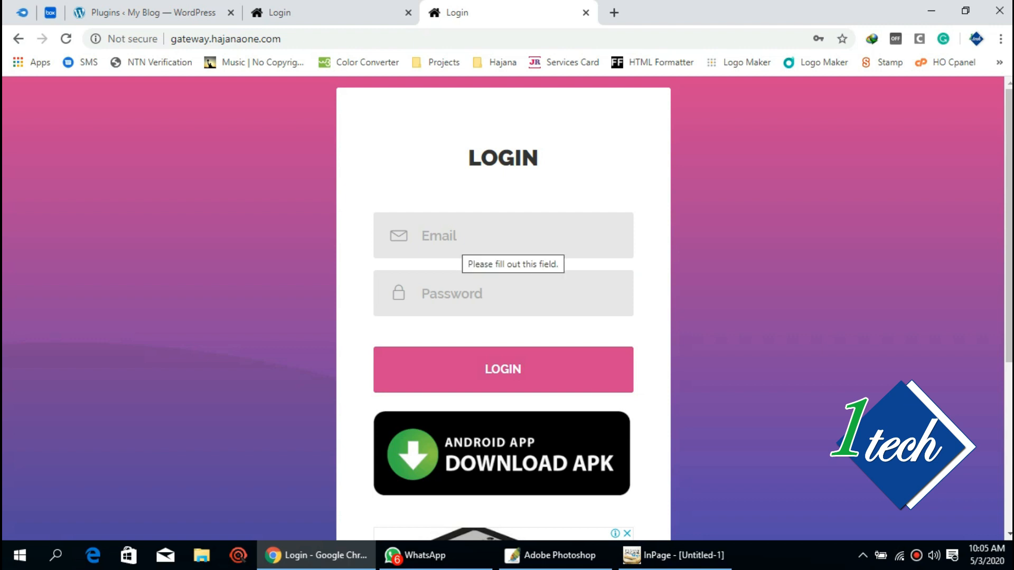
- Log in to the SMS gateway with the first saved account's email and password, and dismiss the password check offer
click(463, 242)
click(462, 286)
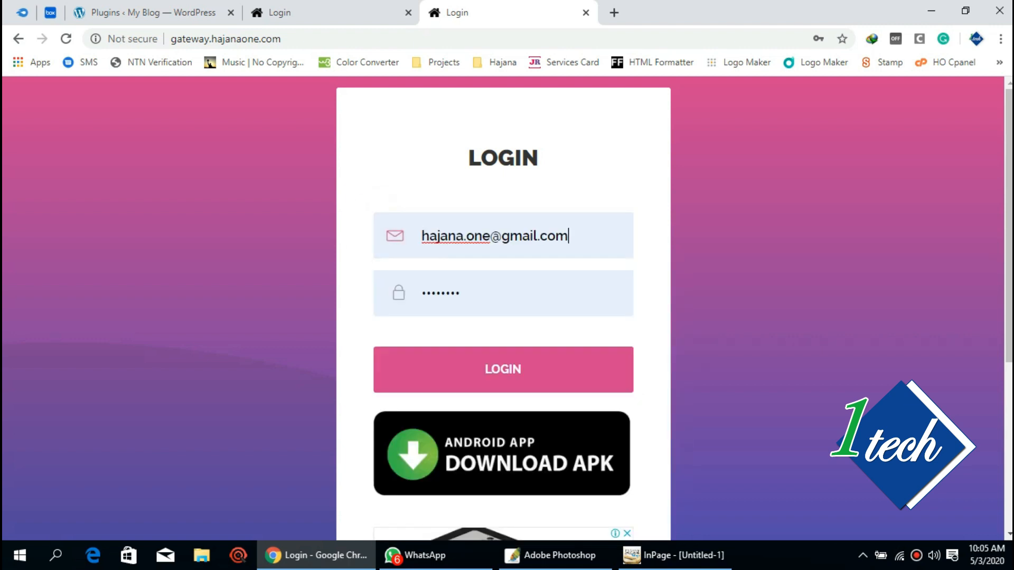
click(503, 369)
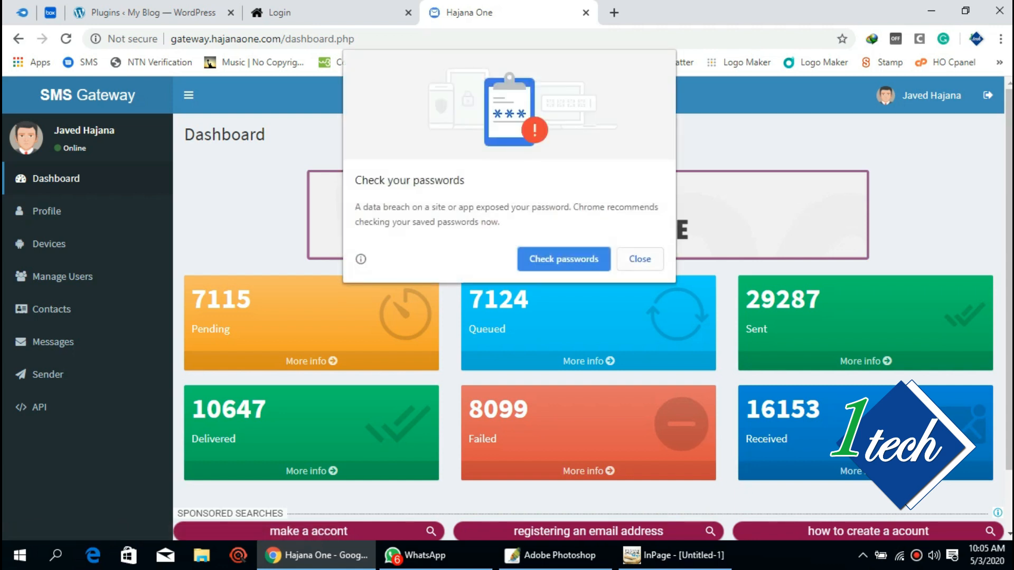
click(640, 258)
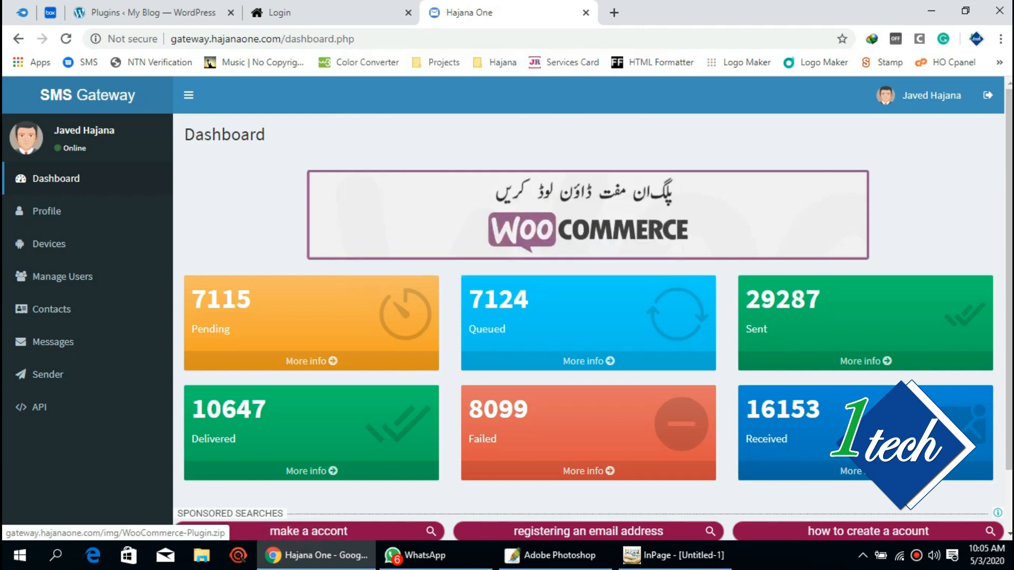
- Try to download WooCommerce-Plugin.zip from the WooCommerce banner on the gateway dashboard
click(634, 235)
click(627, 334)
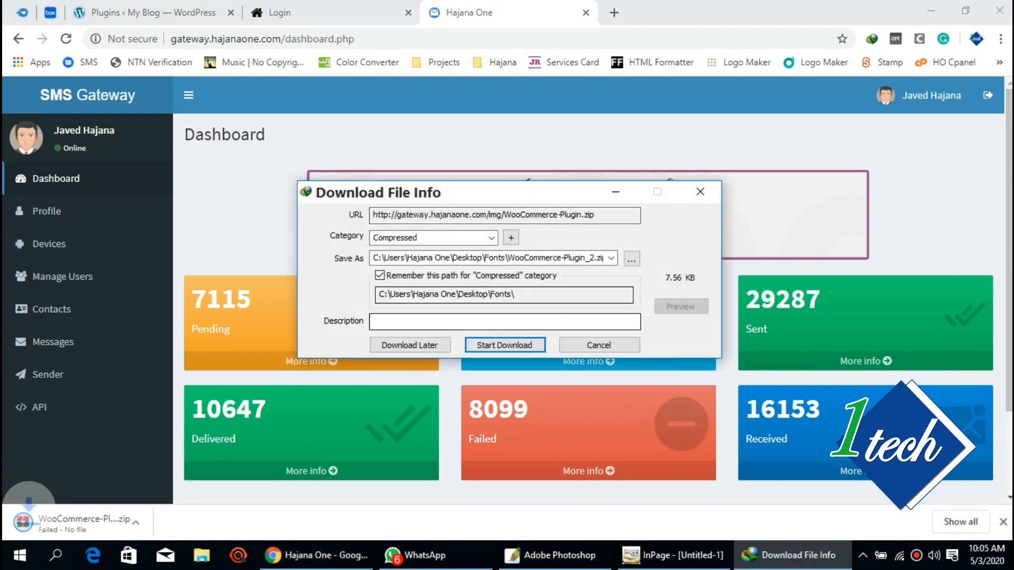
click(602, 345)
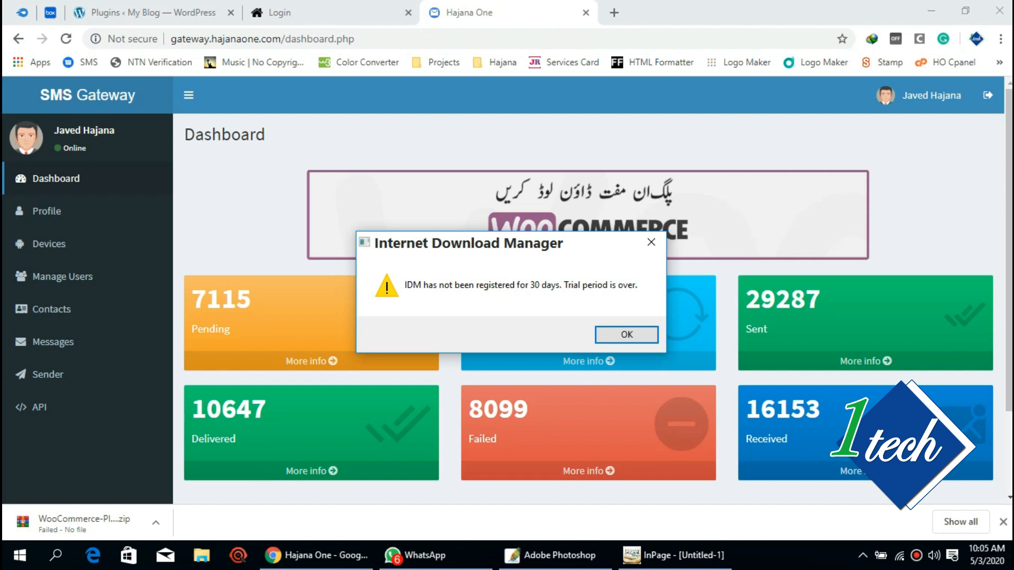
click(627, 333)
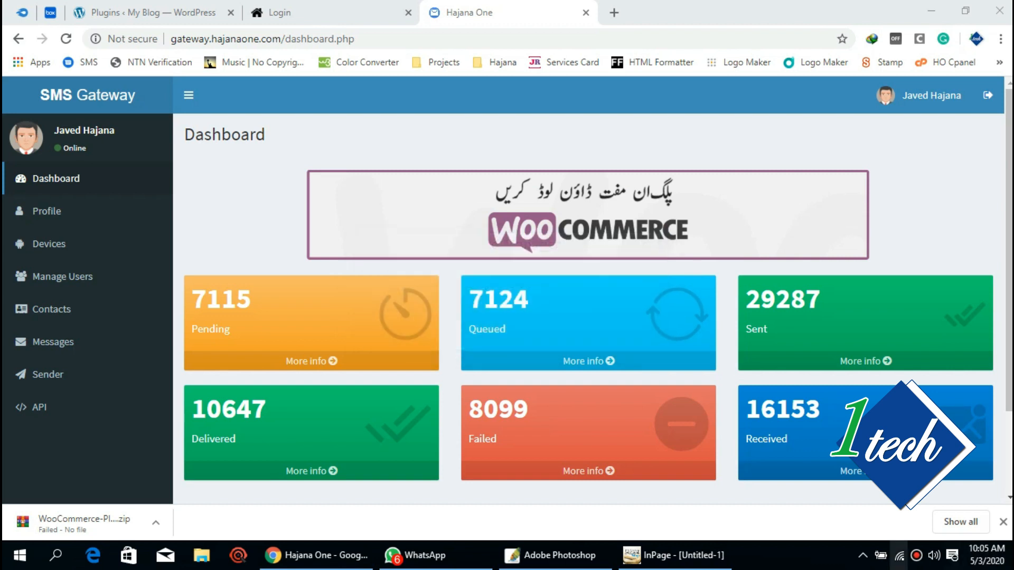
- Open Internet Download Manager without registering, find WooCommerce-Plugin.zip in its download list, and minimize it
click(863, 556)
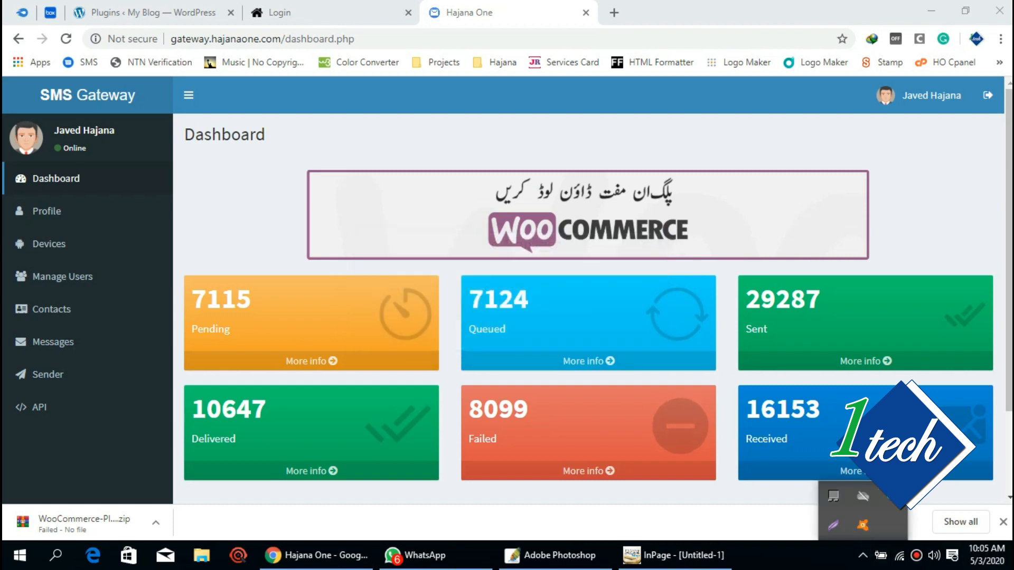
double_click(892, 497)
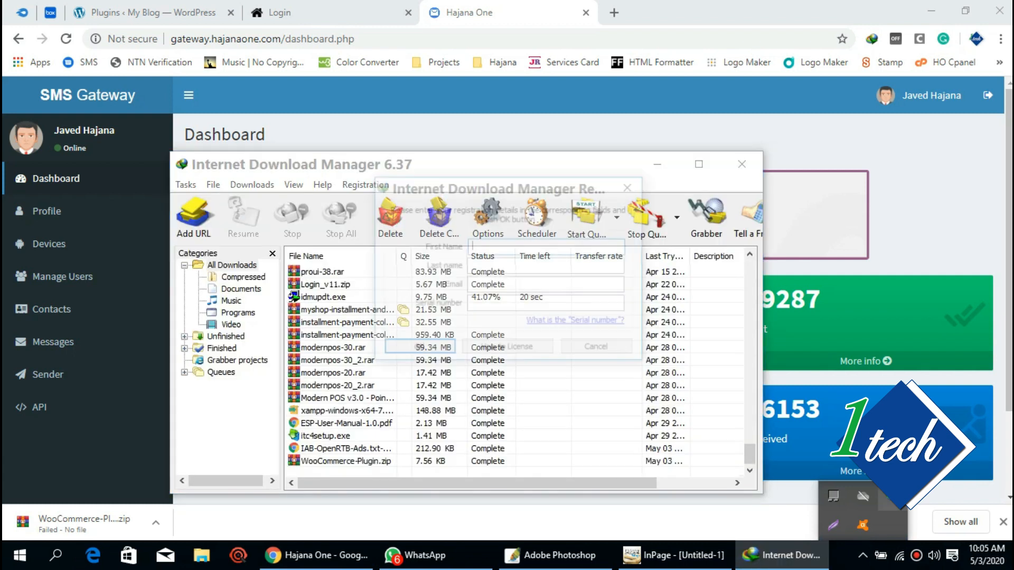
click(599, 350)
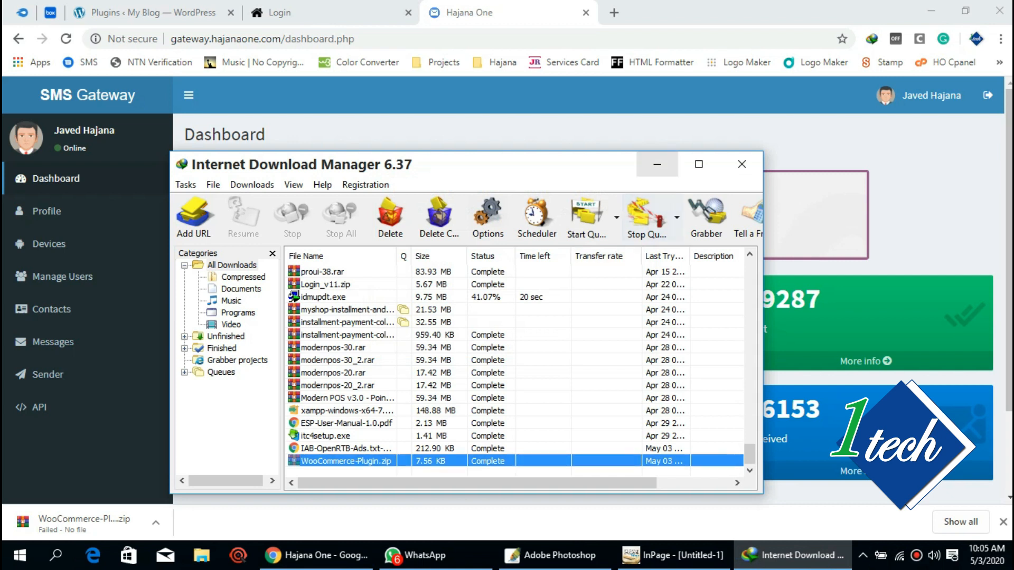
click(657, 164)
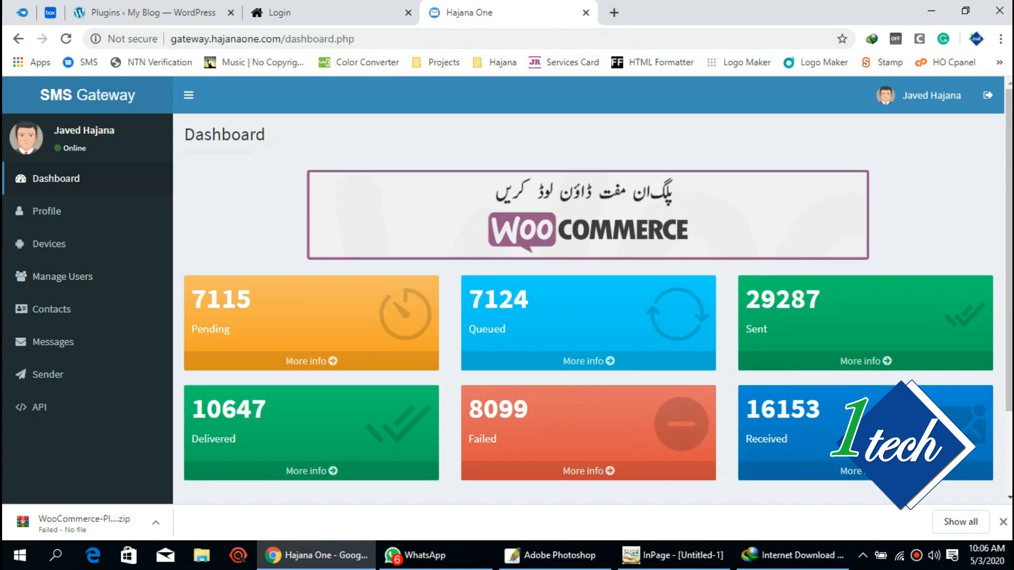
- Go to the WordPress site's plugin administration and open the upload form for adding a new plugin
click(185, 12)
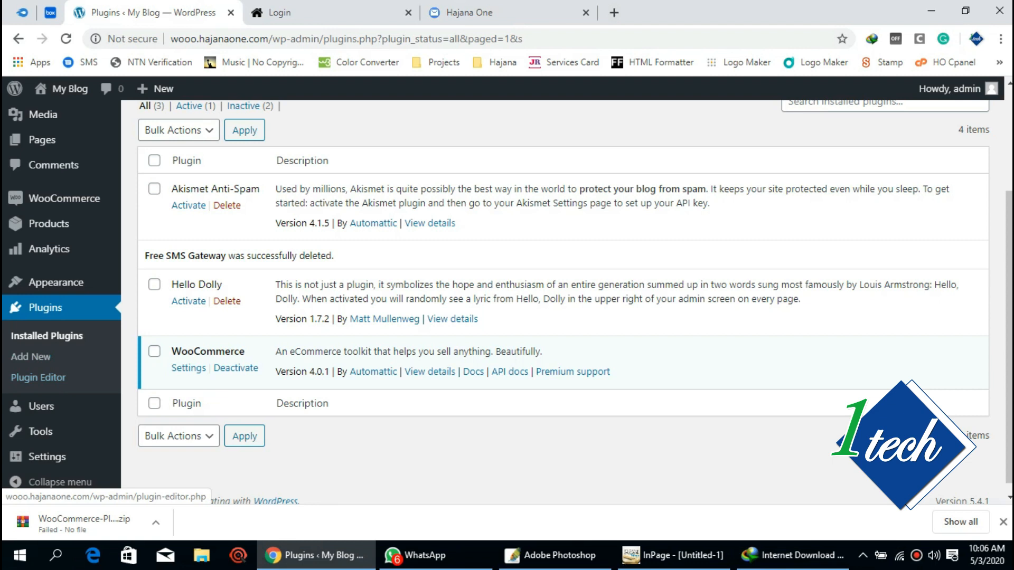
scroll(49, 290, up, 3)
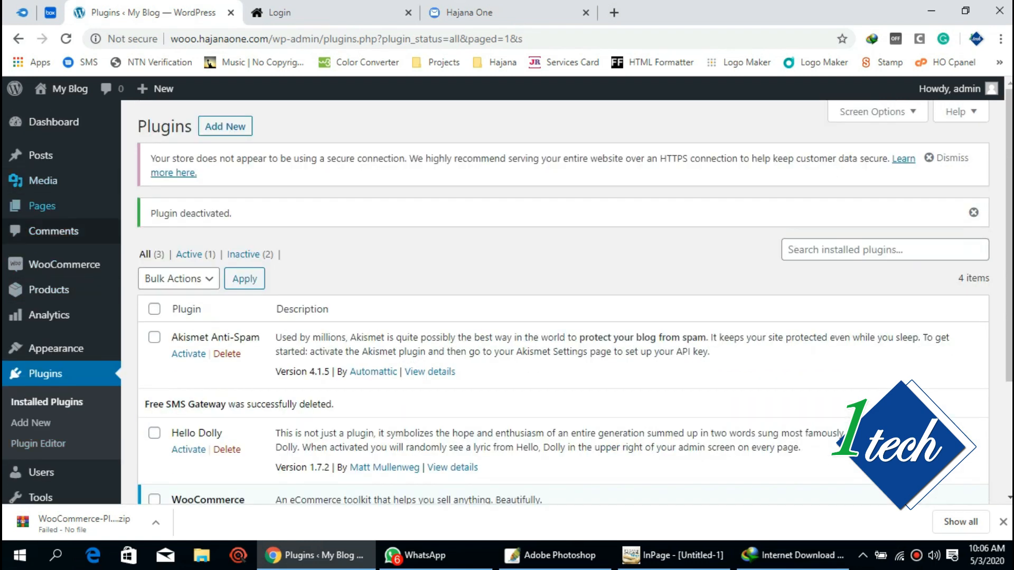
click(30, 423)
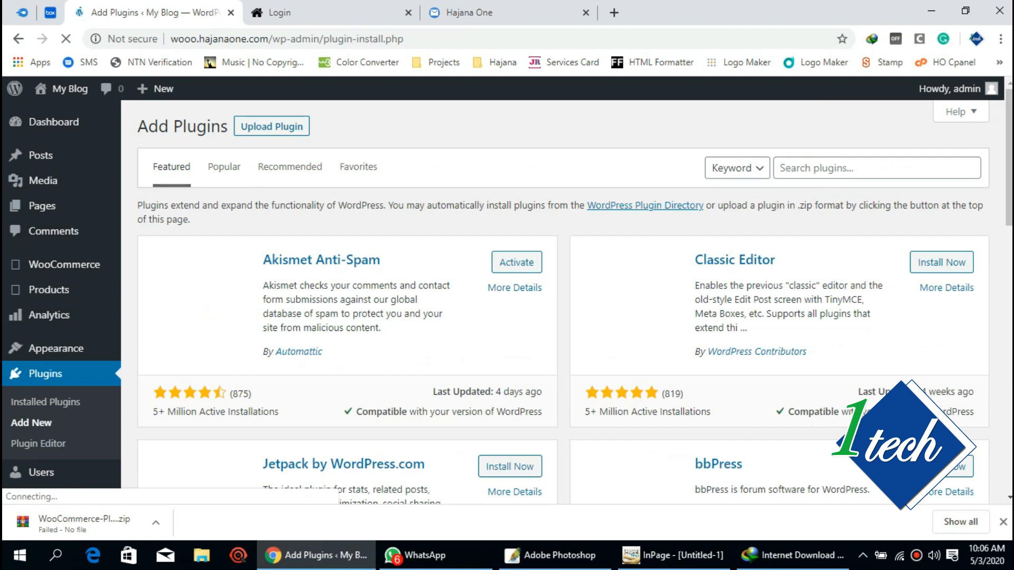
click(271, 127)
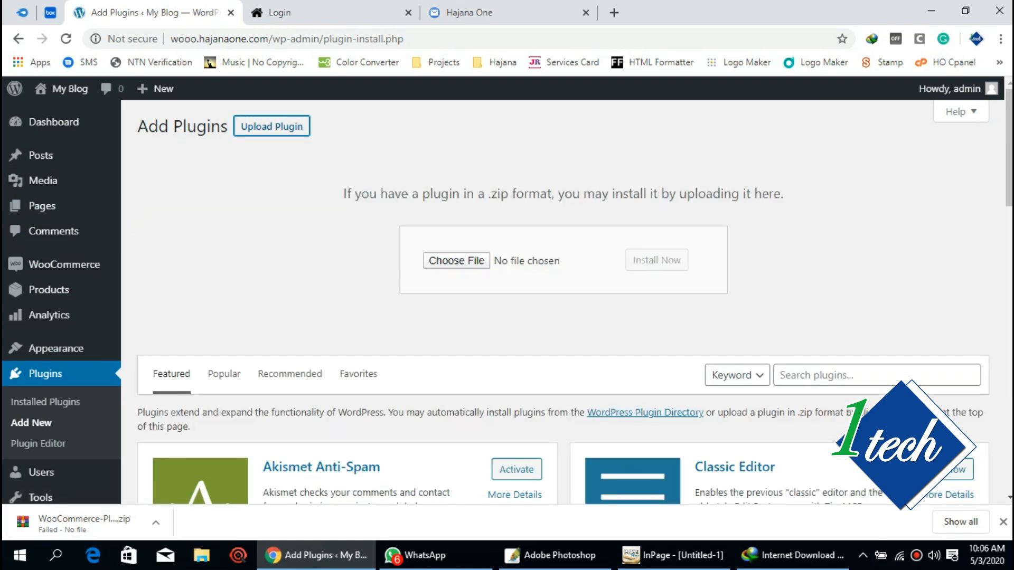
- Supply WooCommerce-Plugin.zip from Internet Download Manager's download list as the plugin file to upload
click(792, 555)
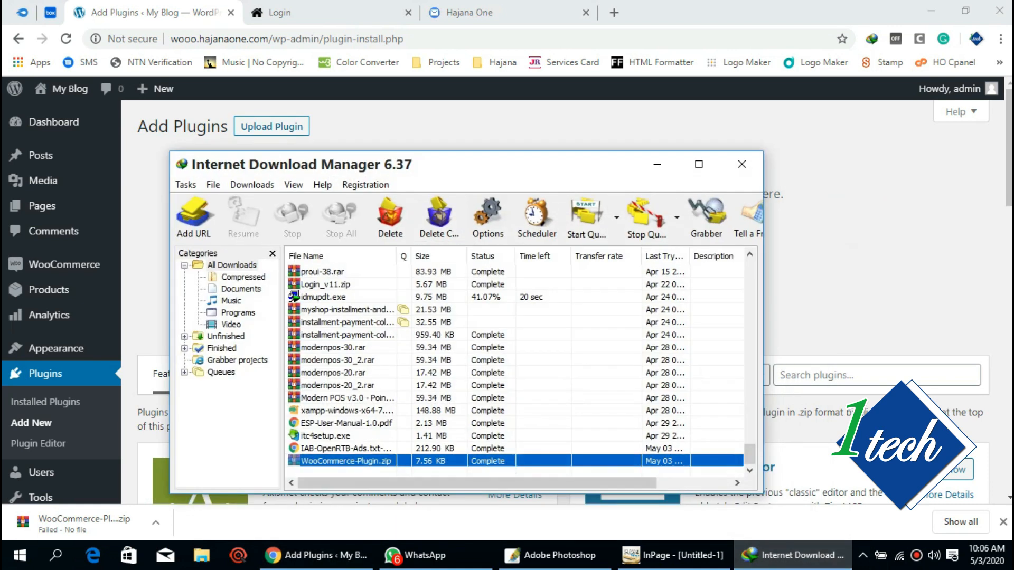
drag(490, 165, 1011, 127)
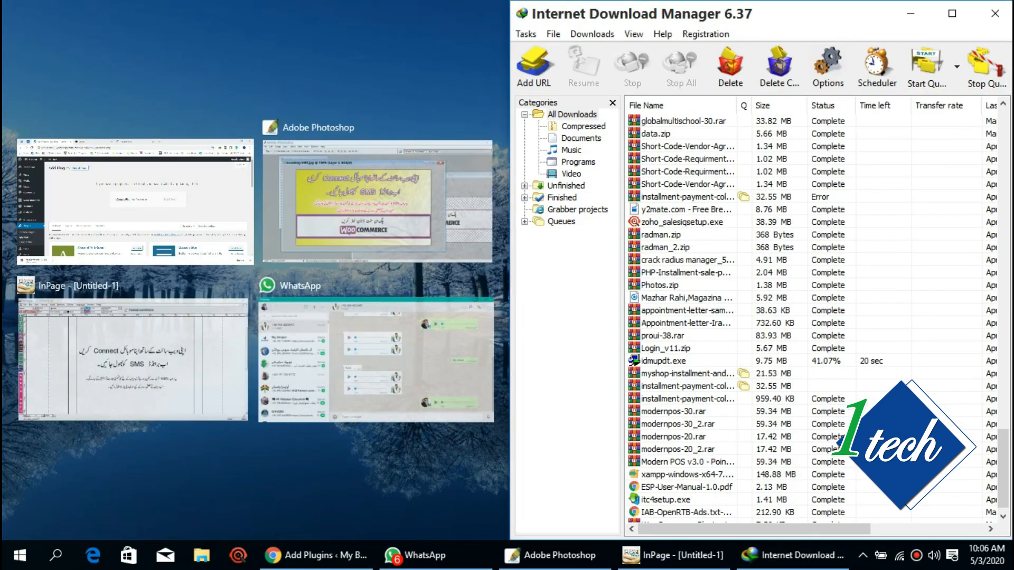
drag(760, 1, 891, 127)
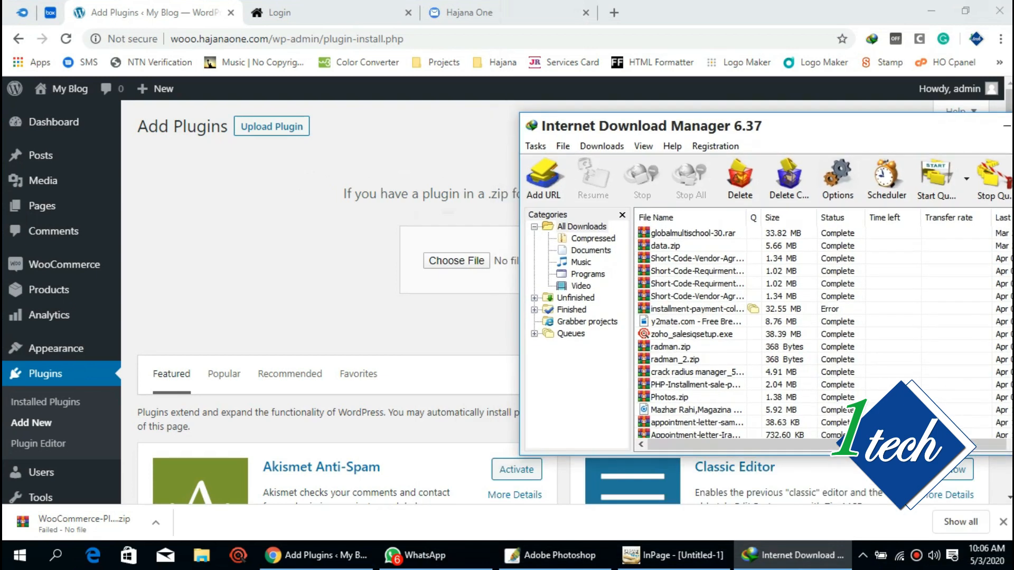
scroll(824, 338, down, 10)
click(781, 423)
drag(782, 422, 457, 262)
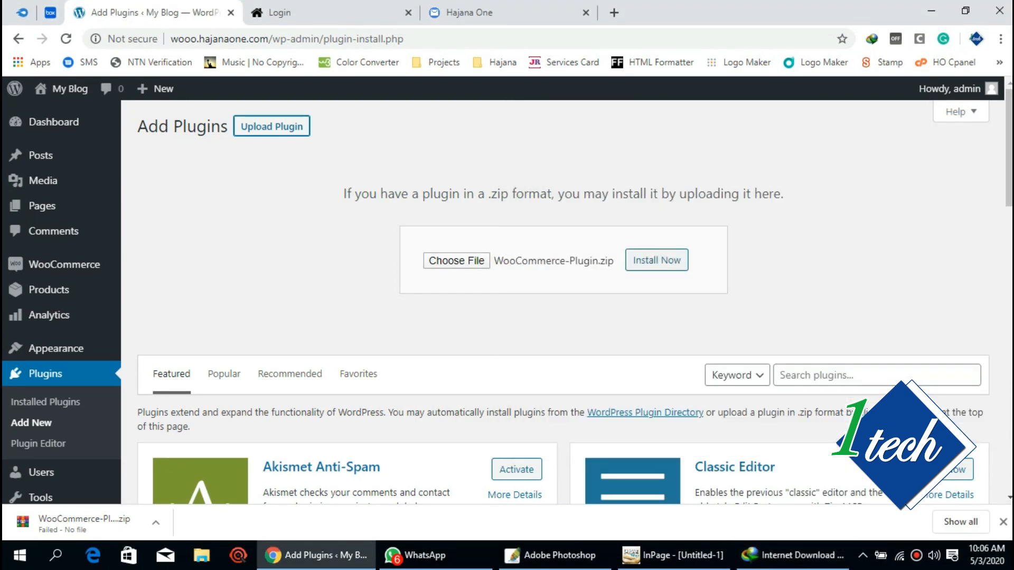
- Install the uploaded WooCommerce-Plugin.zip on the WordPress site and activate the plugin
click(656, 260)
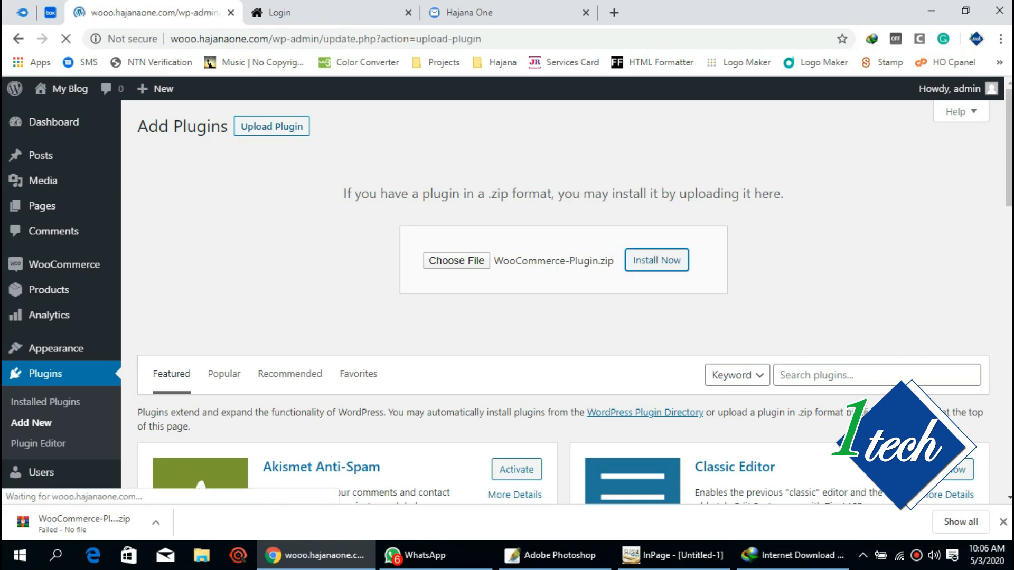
click(469, 13)
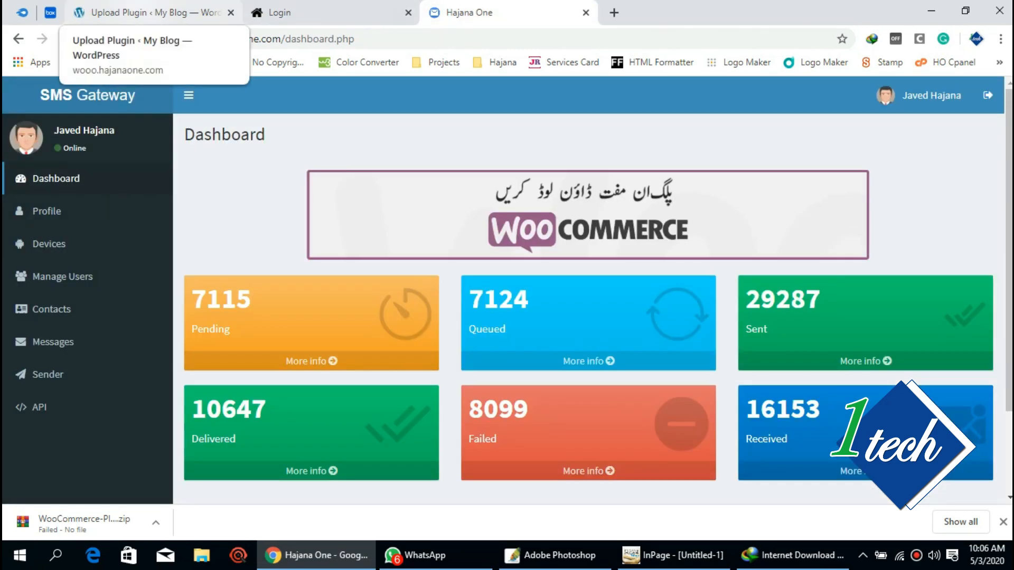
click(132, 12)
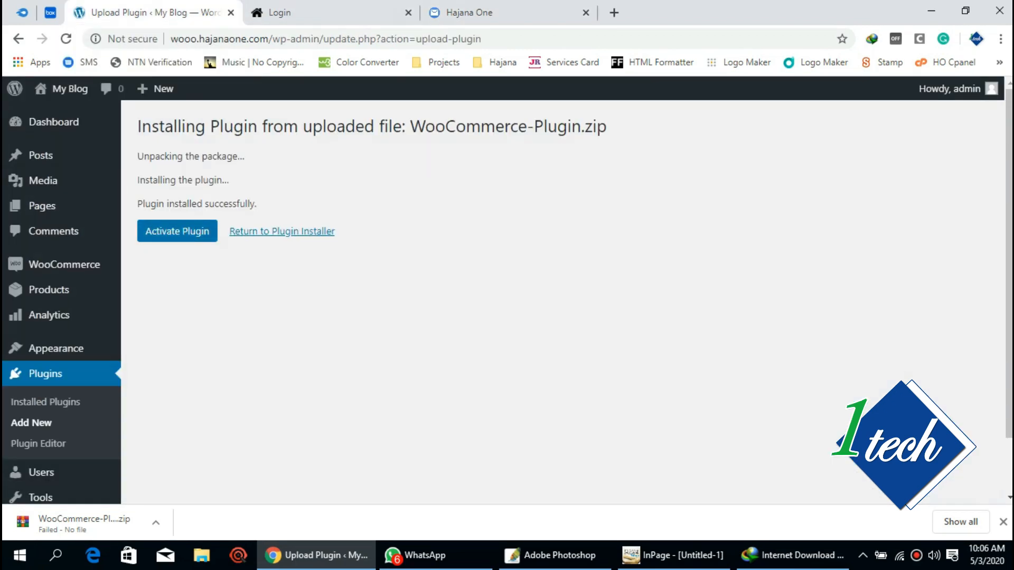
click(177, 231)
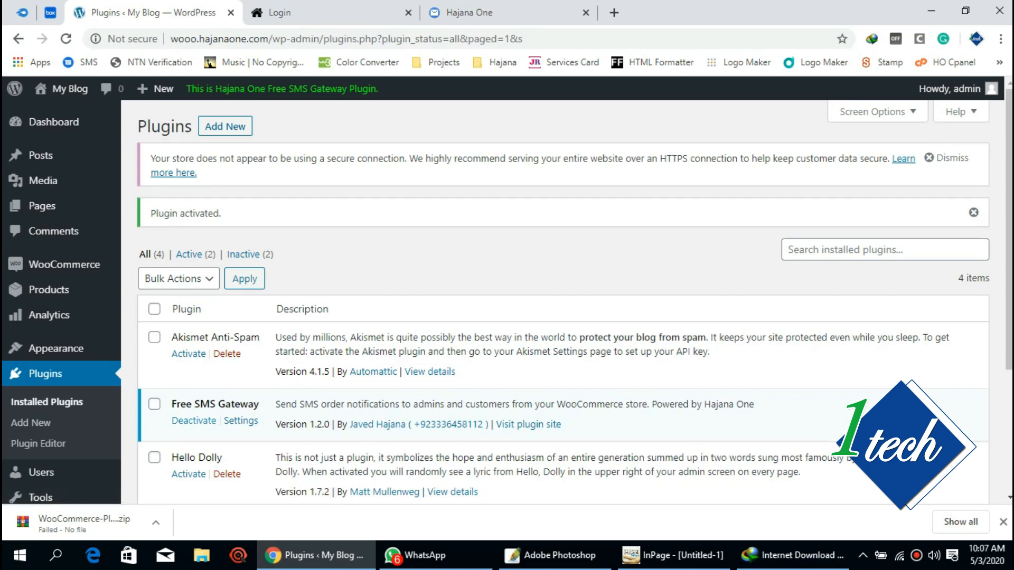
- Open the Hajana One Free SMS Gateway section of the WooCommerce settings, at its API credential fields
drag(260, 404, 171, 404)
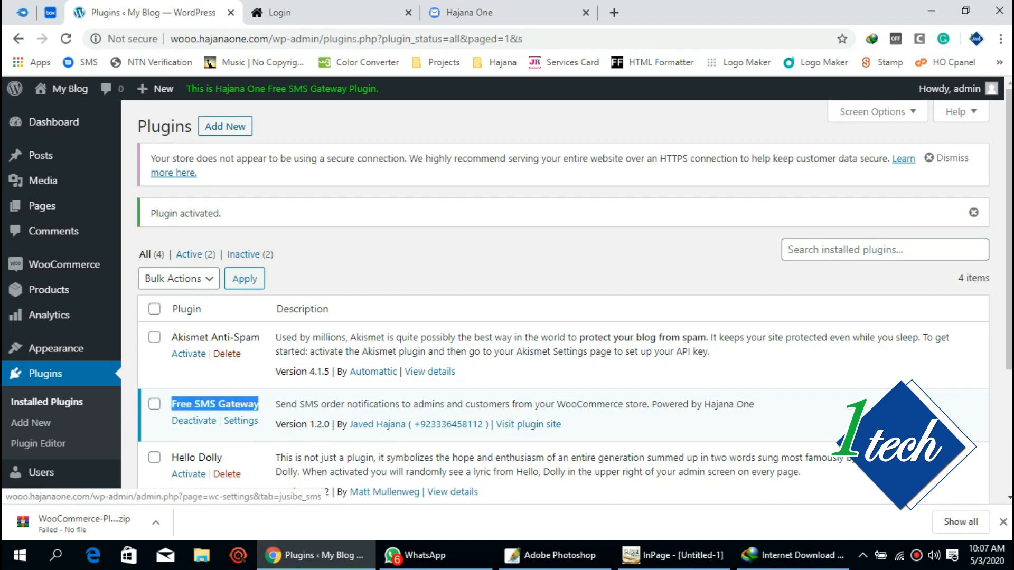
mouse_move(64, 264)
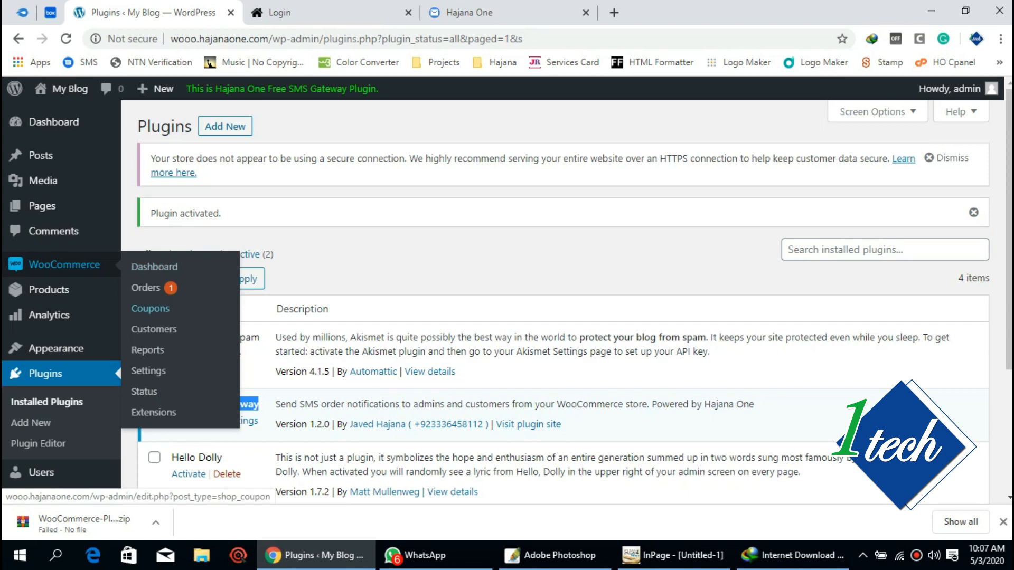
click(148, 371)
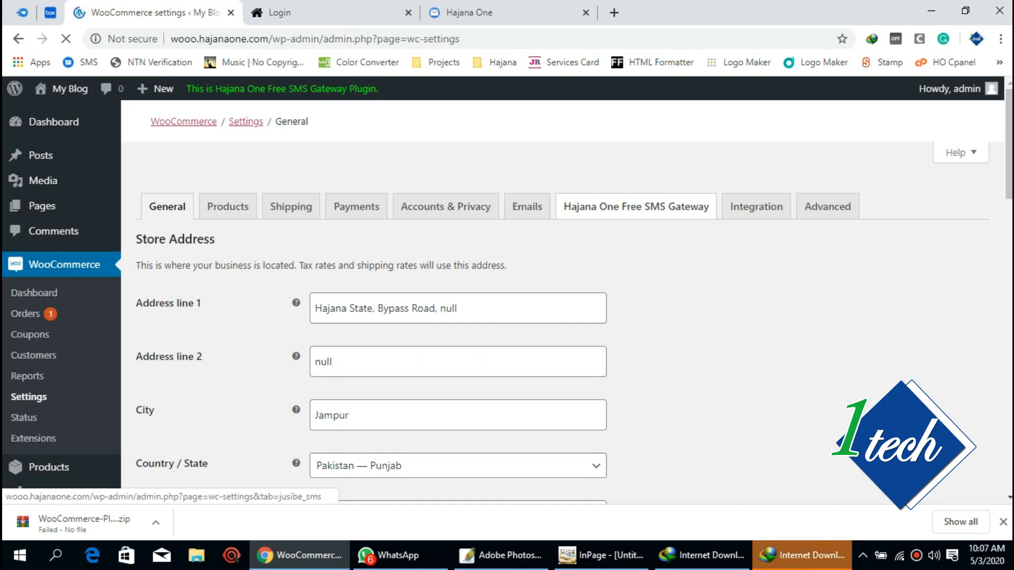
click(636, 207)
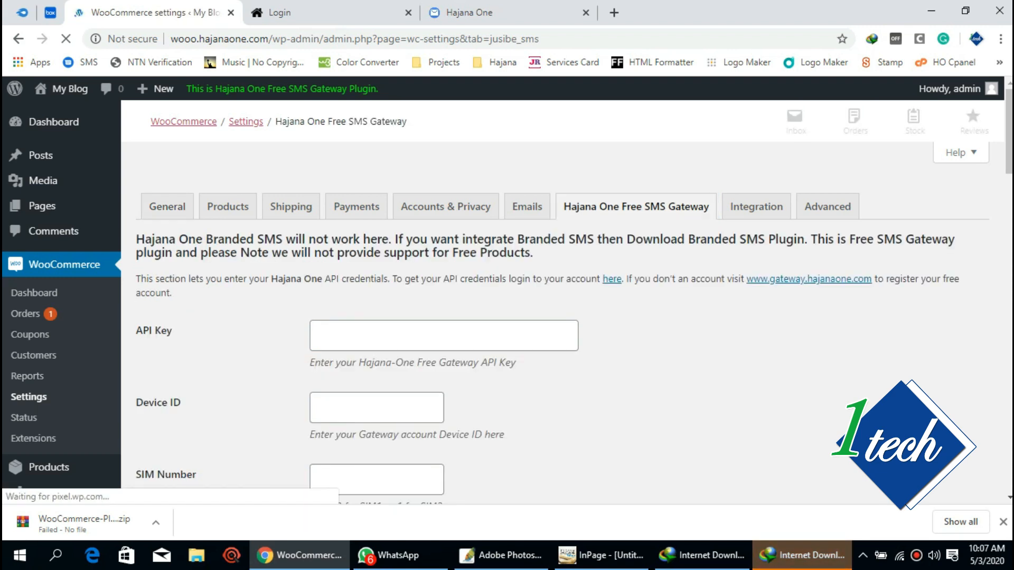
scroll(562, 316, down, 3)
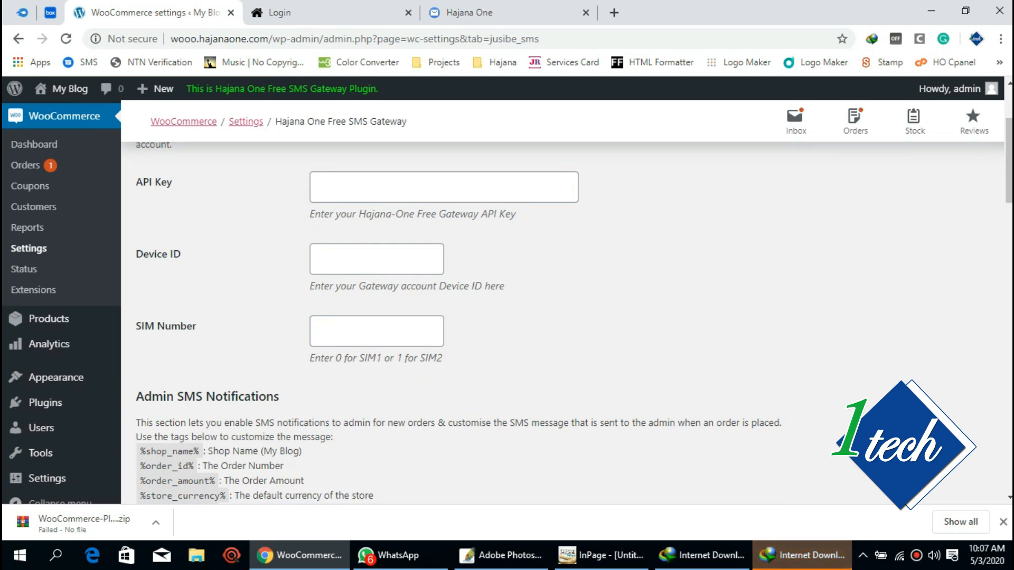
- Copy the account's API key from the API page of the SMS Gateway site
click(497, 12)
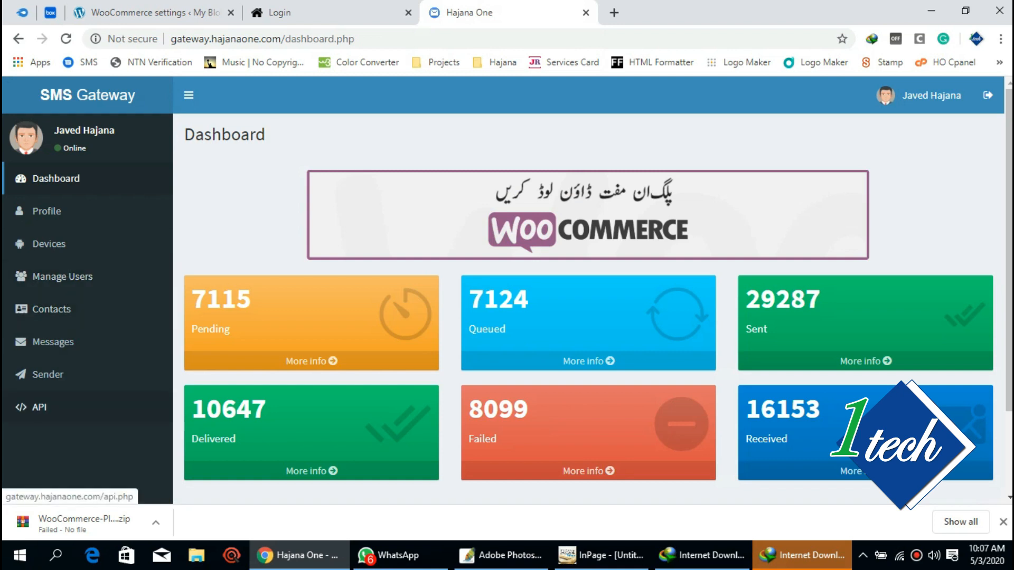
click(37, 407)
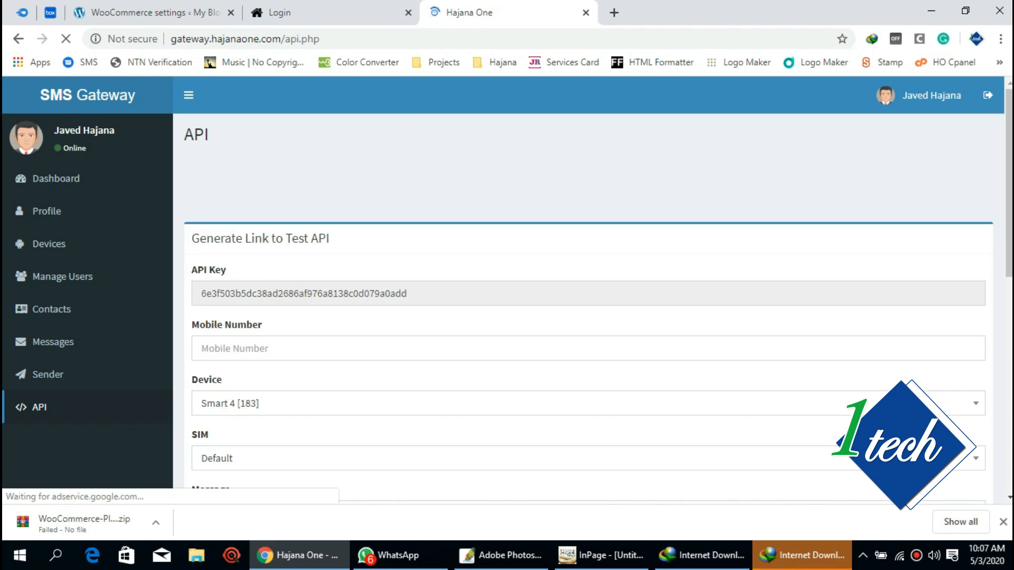
scroll(588, 285, down, 3)
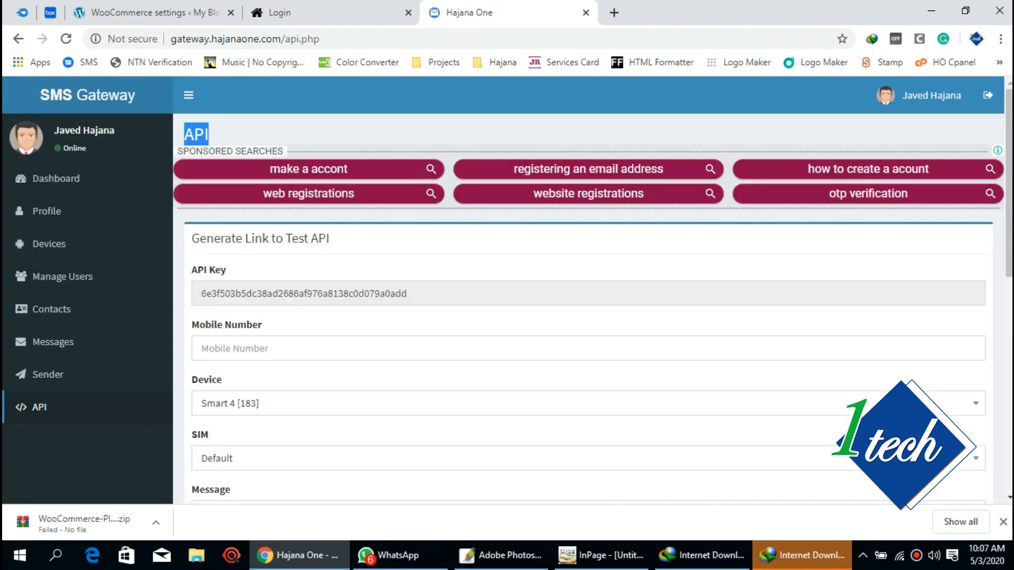
scroll(588, 285, down, 3)
scroll(588, 285, up, 2)
drag(409, 219, 198, 219)
right_click(256, 219)
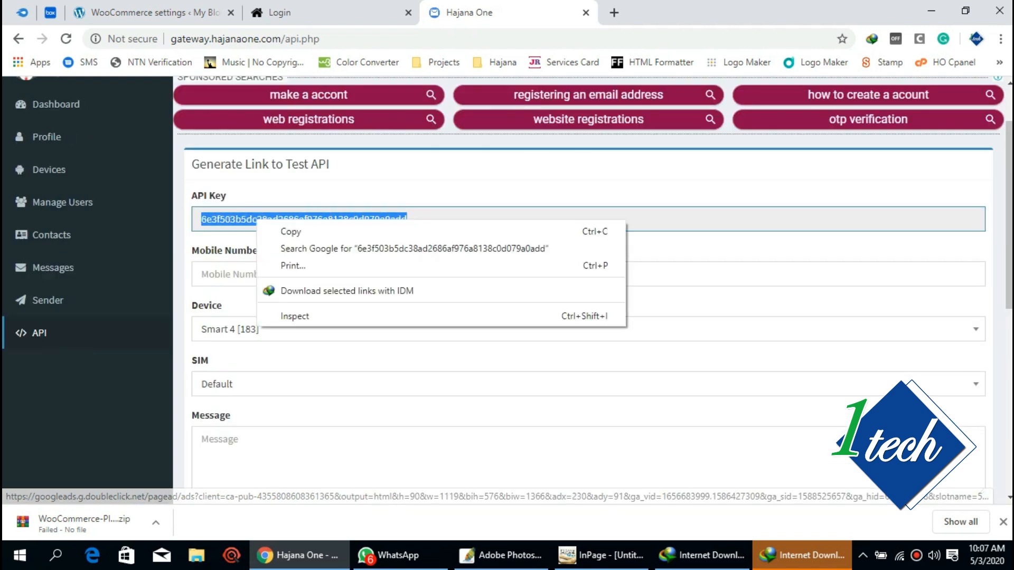
click(285, 231)
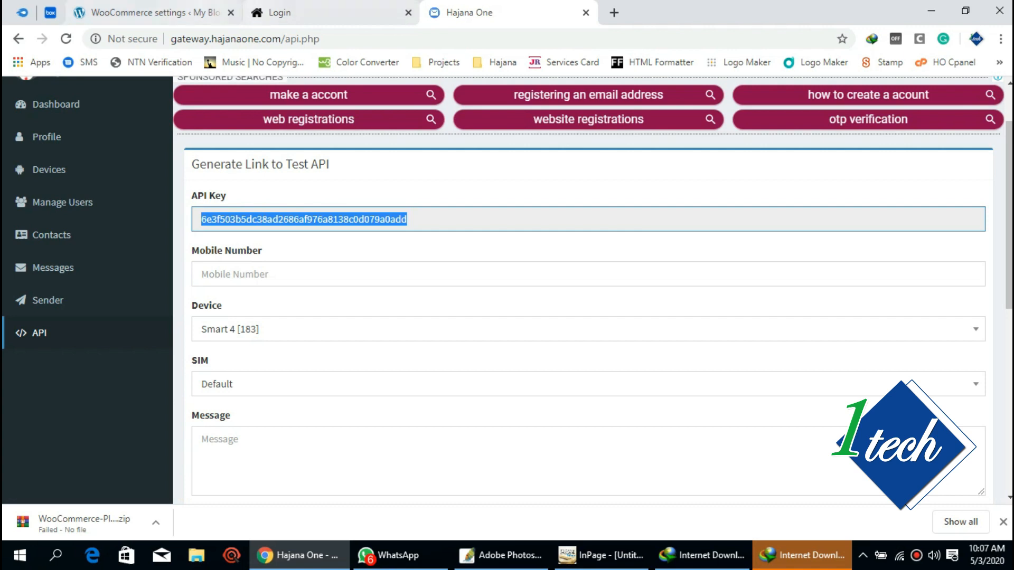
- Paste the copied API key into the API Key field of the plugin's WooCommerce settings
click(151, 12)
click(412, 188)
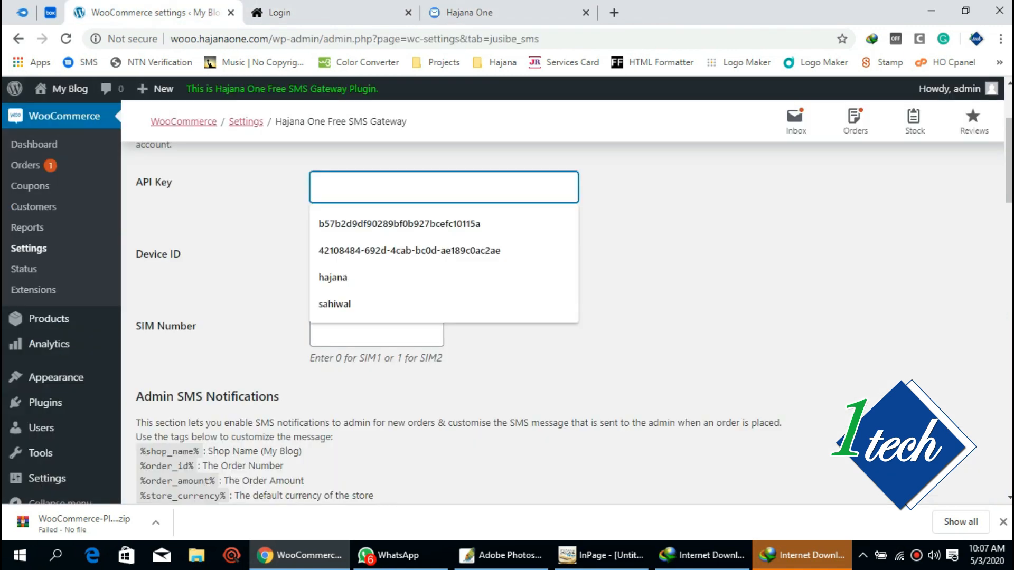
right_click(332, 190)
click(364, 277)
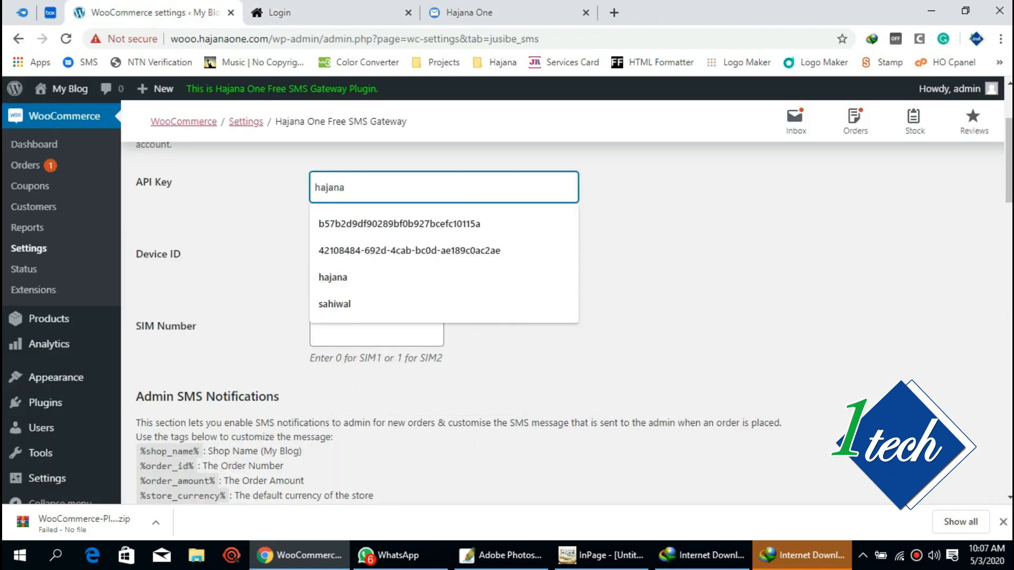
key(ctrl+a)
key(ctrl+v)
click(655, 238)
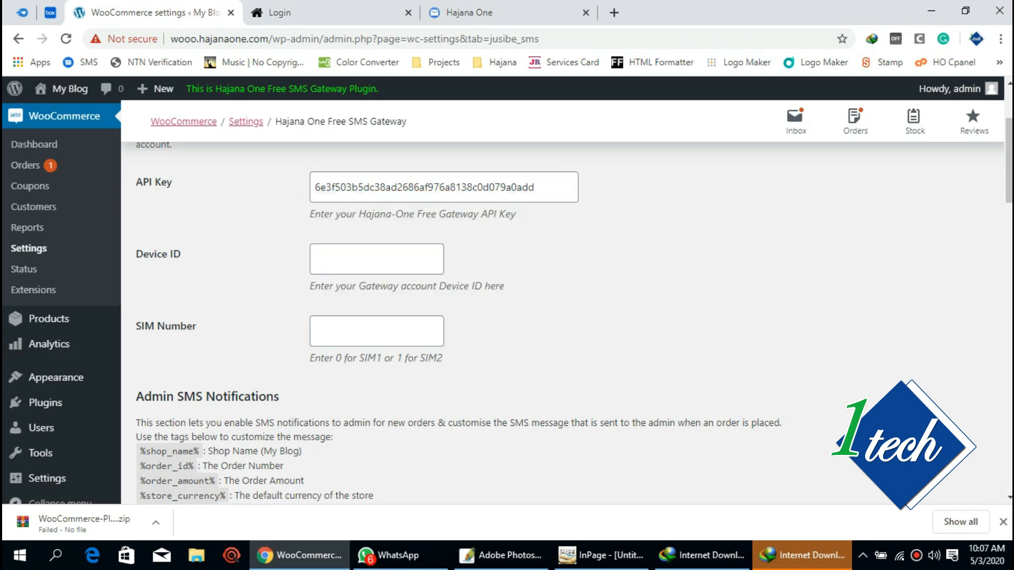
- Look up the Smart 4 device's ID on the gateway's API page and set the plugin's Device ID to 183
click(515, 12)
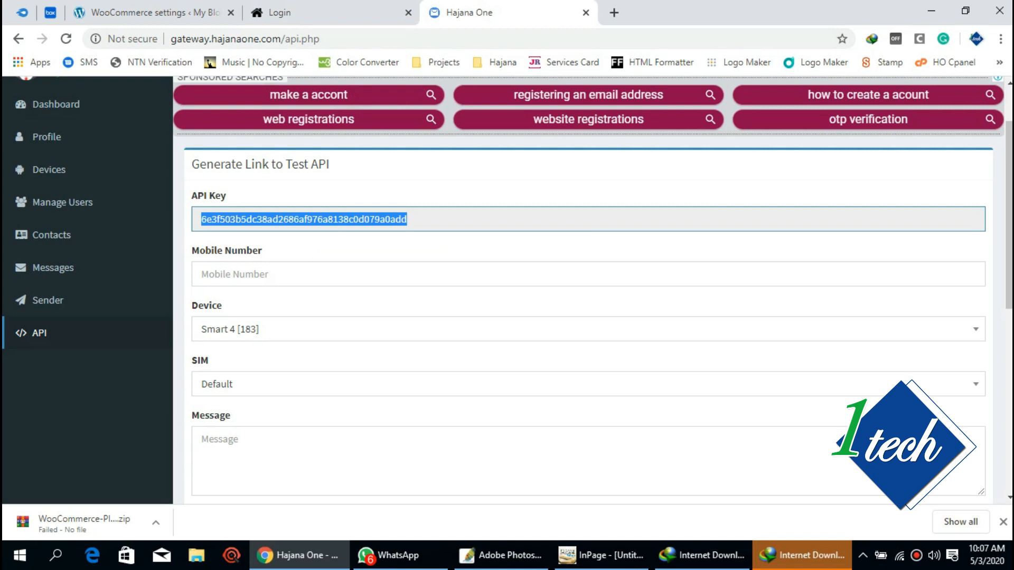
click(158, 12)
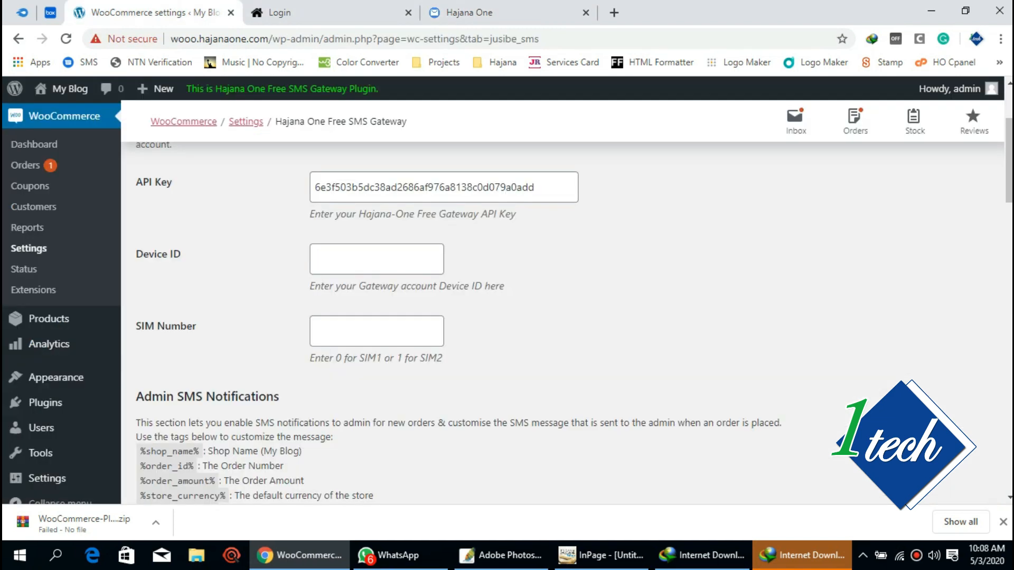
click(376, 331)
click(581, 331)
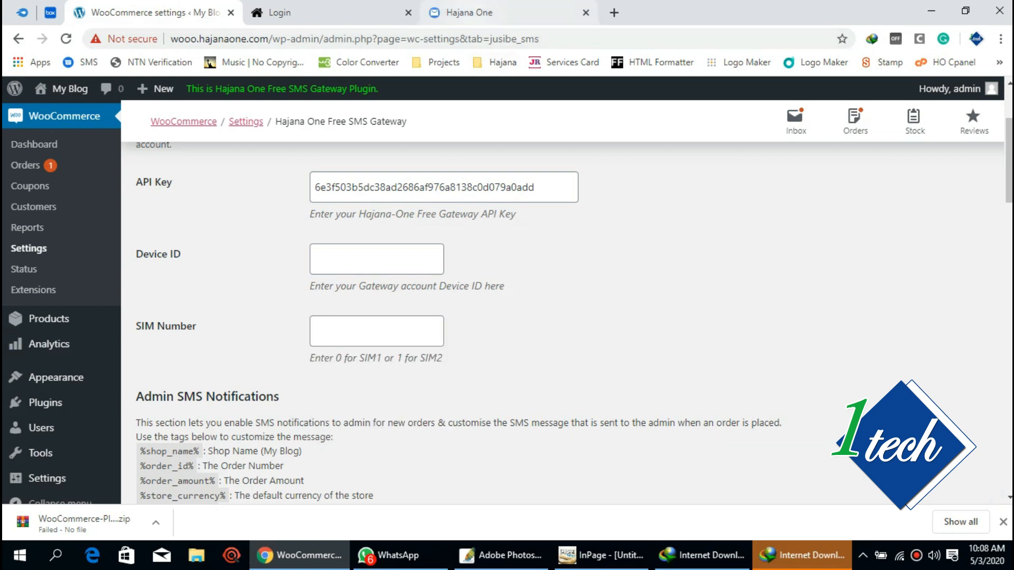
click(515, 12)
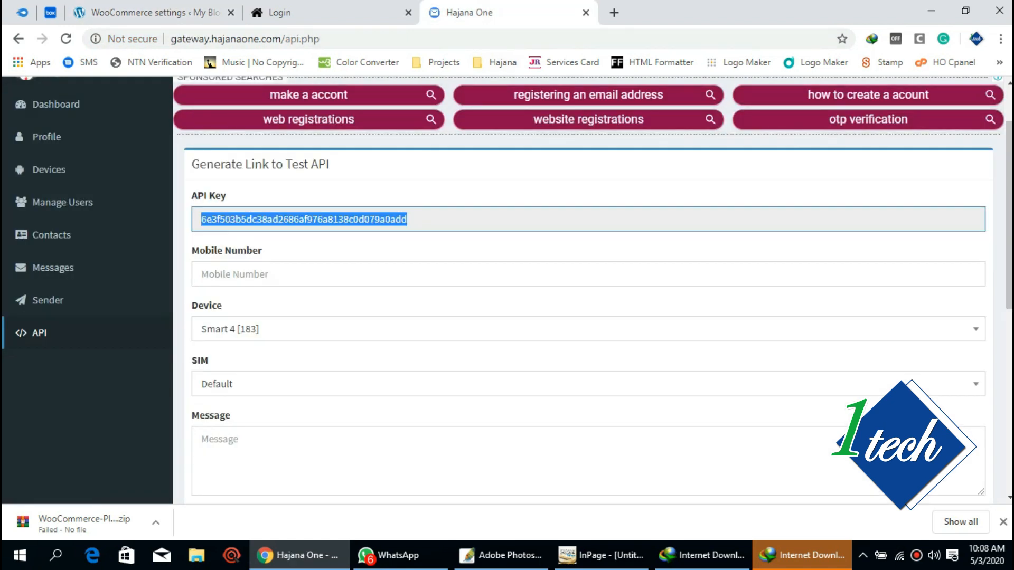
click(588, 329)
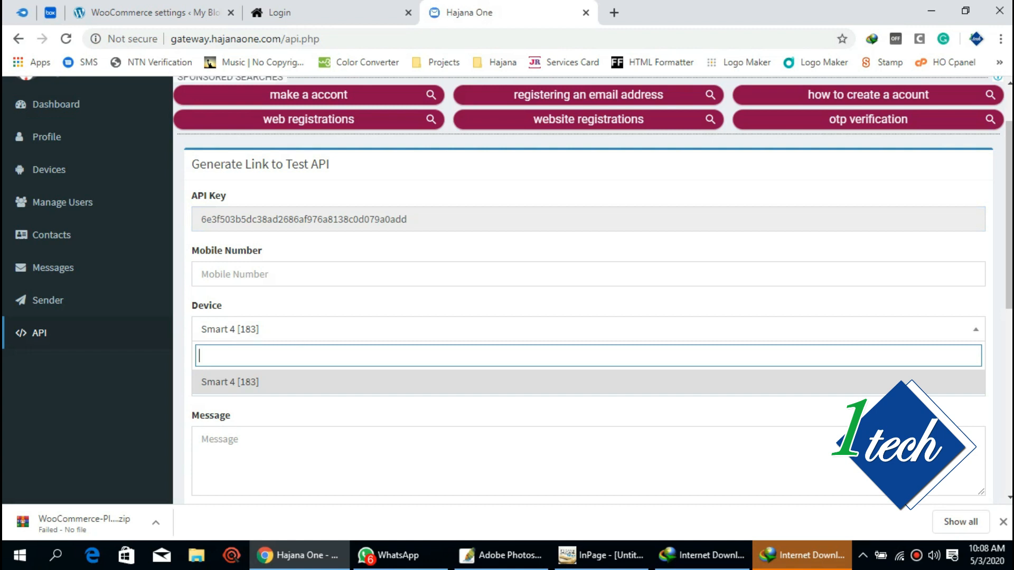
click(254, 333)
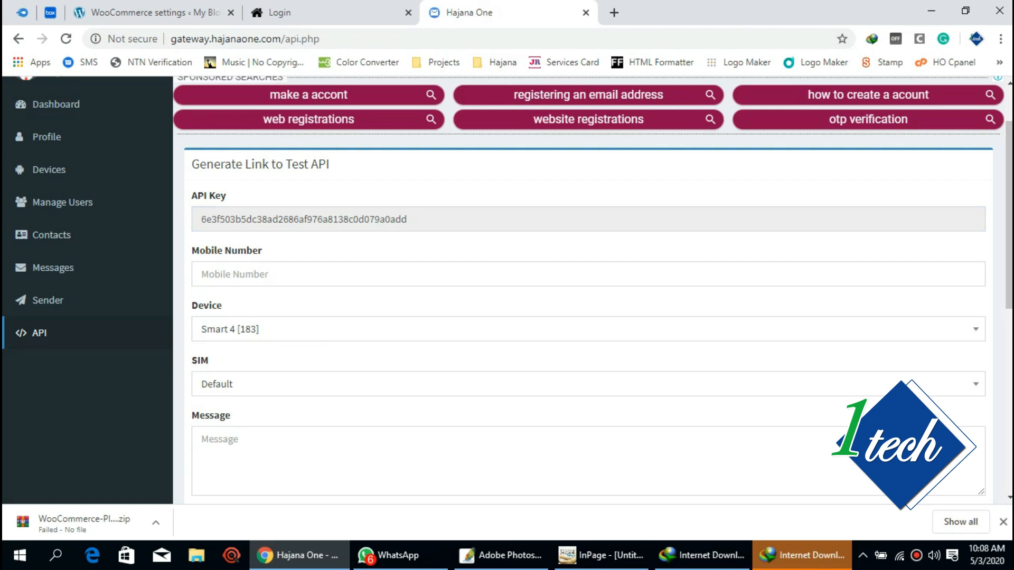
click(151, 11)
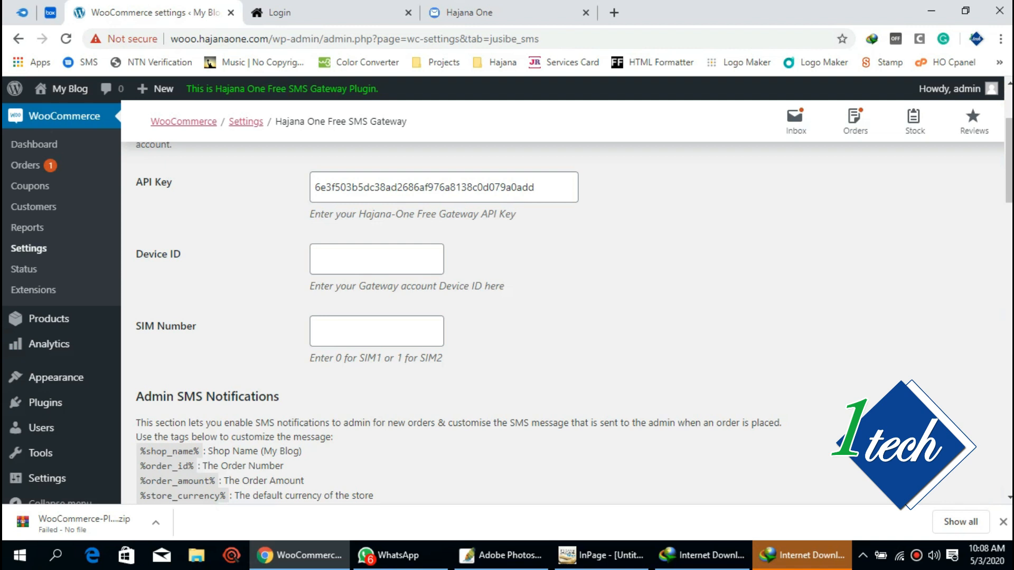
click(464, 12)
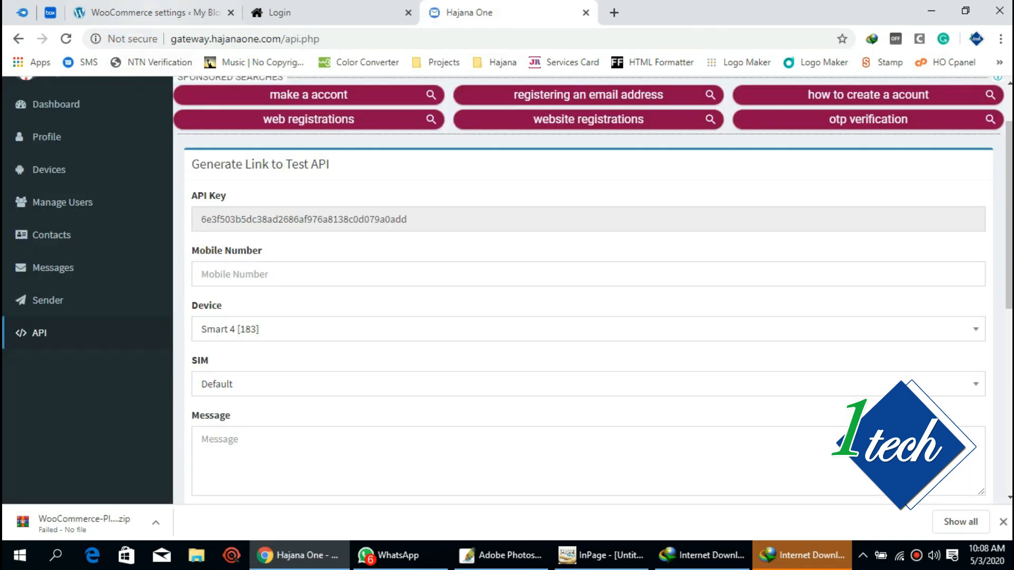
click(151, 10)
click(376, 259)
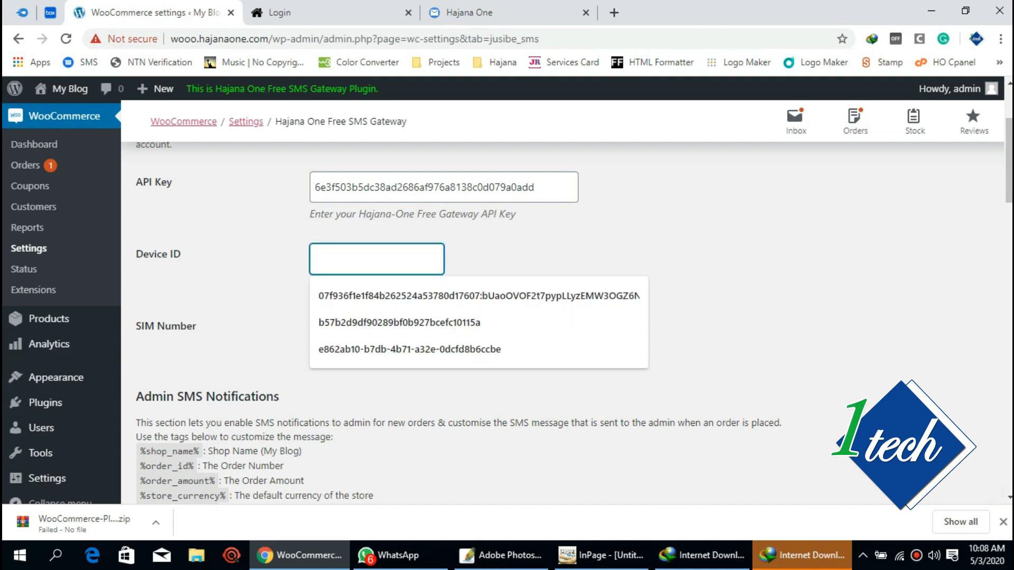
text(183)
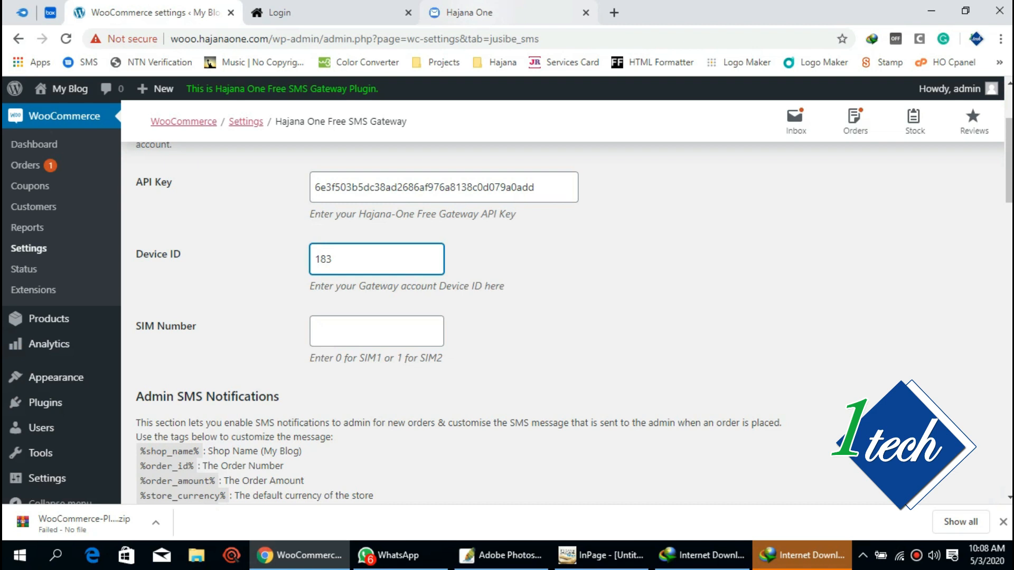
- Set the plugin's SIM Number to 1 so that SIM2 is used
click(377, 331)
click(555, 327)
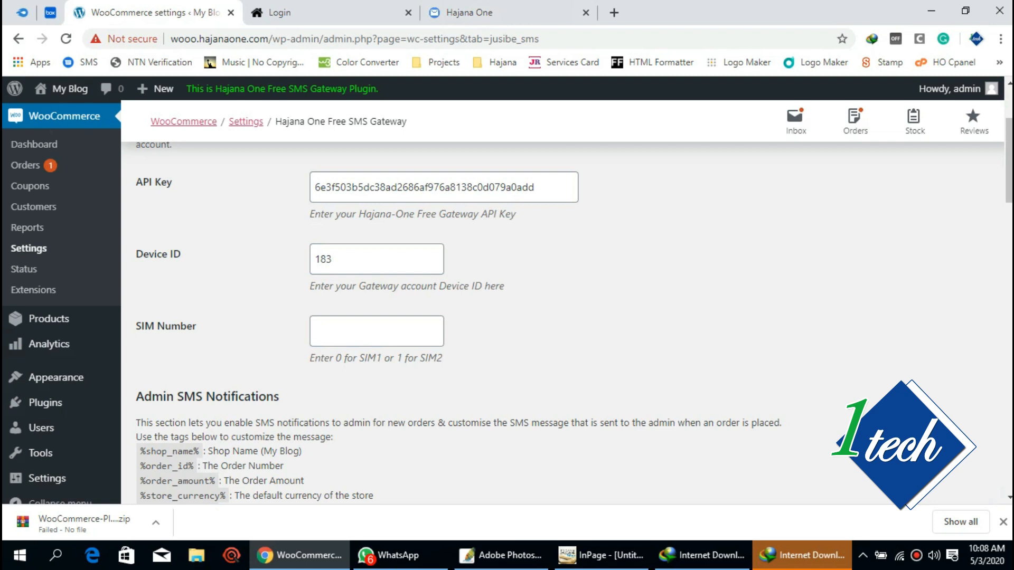
click(376, 331)
click(376, 331)
click(376, 332)
double_click(338, 358)
click(376, 331)
click(376, 331)
click(376, 331)
double_click(438, 358)
click(377, 331)
click(491, 348)
click(376, 331)
text(0)
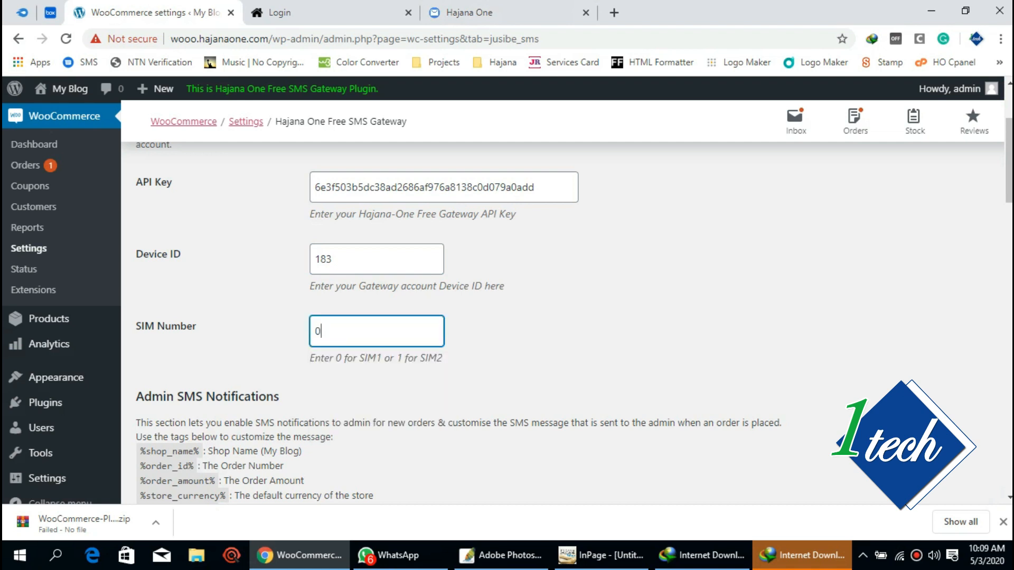
key(BackSpace)
text(1)
key(ctrl+a)
text(1)
click(607, 317)
- Switch the admin new order SMS notifications off and on again, and highlight the admin mobile number for checking
scroll(608, 316, down, 1)
scroll(608, 317, down, 4)
scroll(607, 317, down, 1)
click(315, 251)
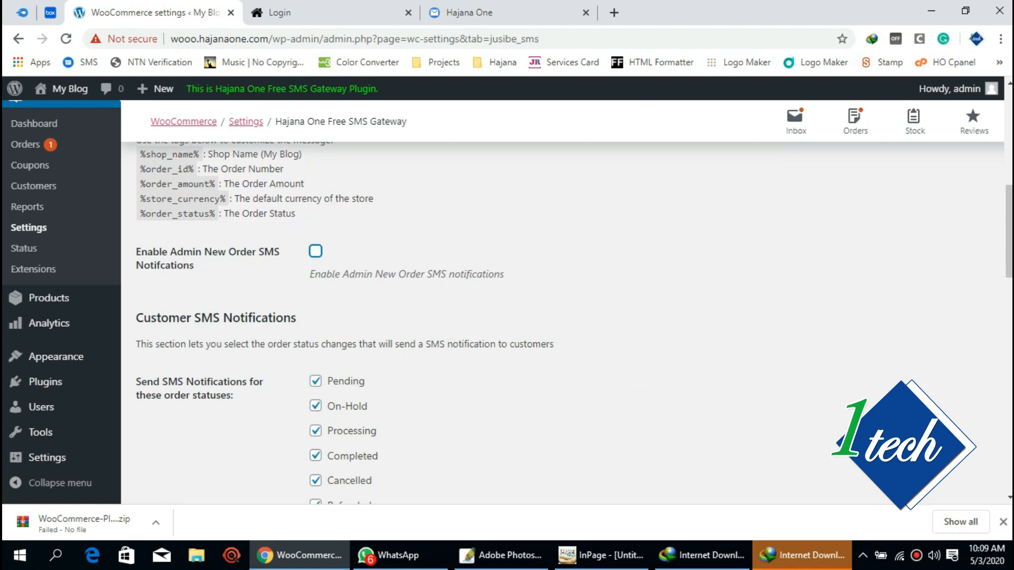
click(315, 251)
drag(381, 324, 314, 325)
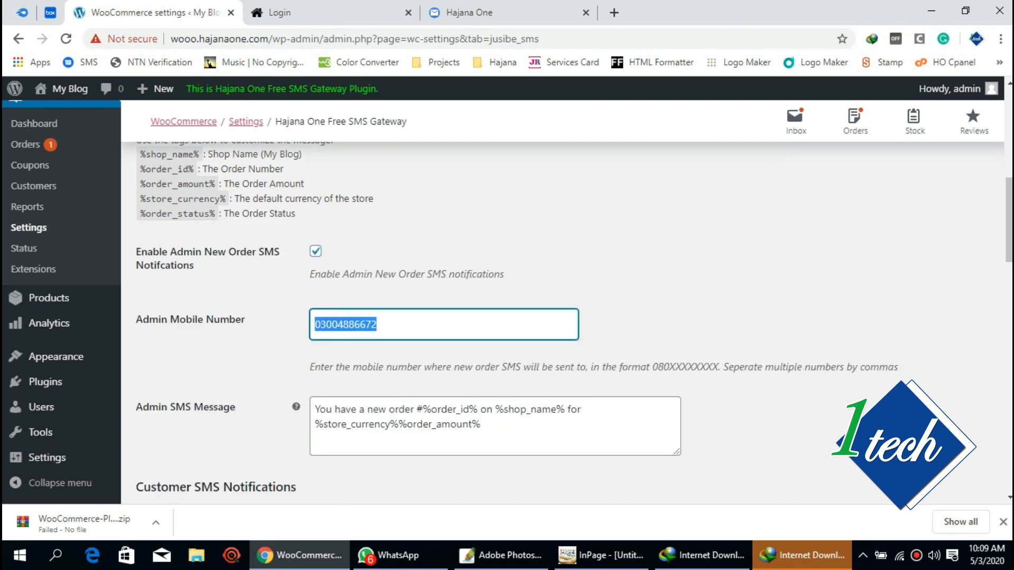
- Review the customer order-status notifications and the SMS message templates, and save the gateway settings
scroll(443, 322, down, 3)
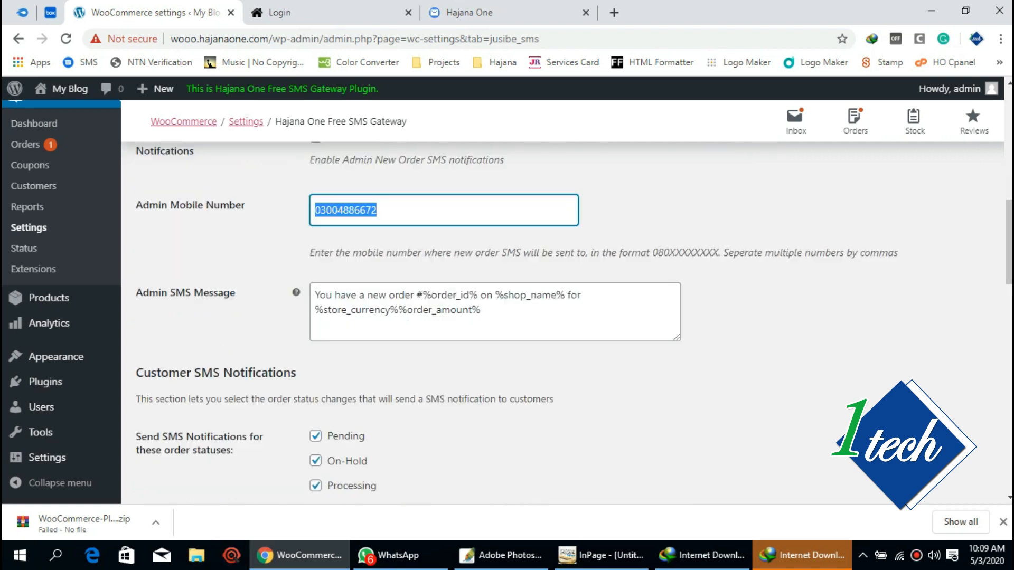
scroll(528, 317, down, 4)
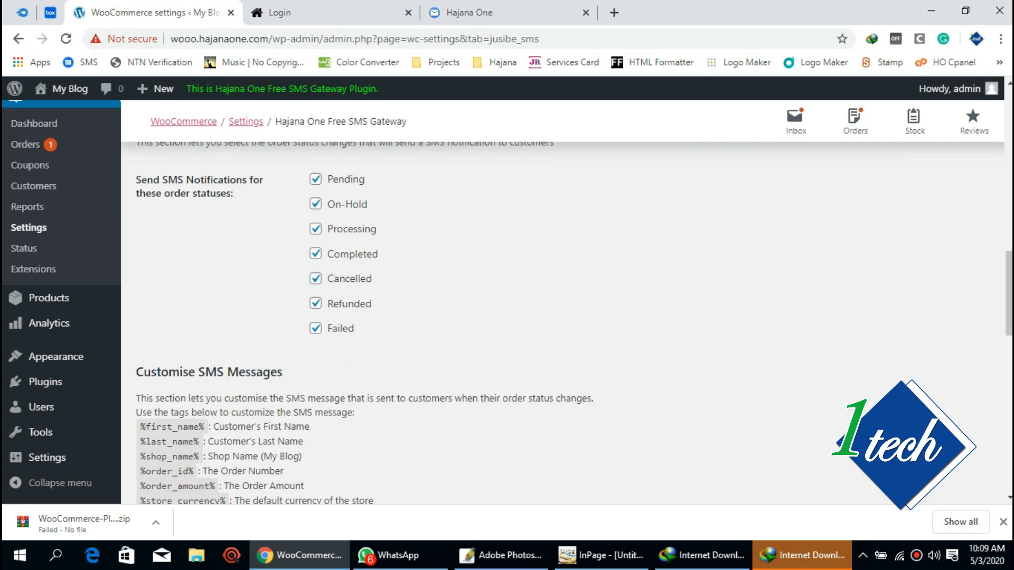
scroll(563, 317, down, 5)
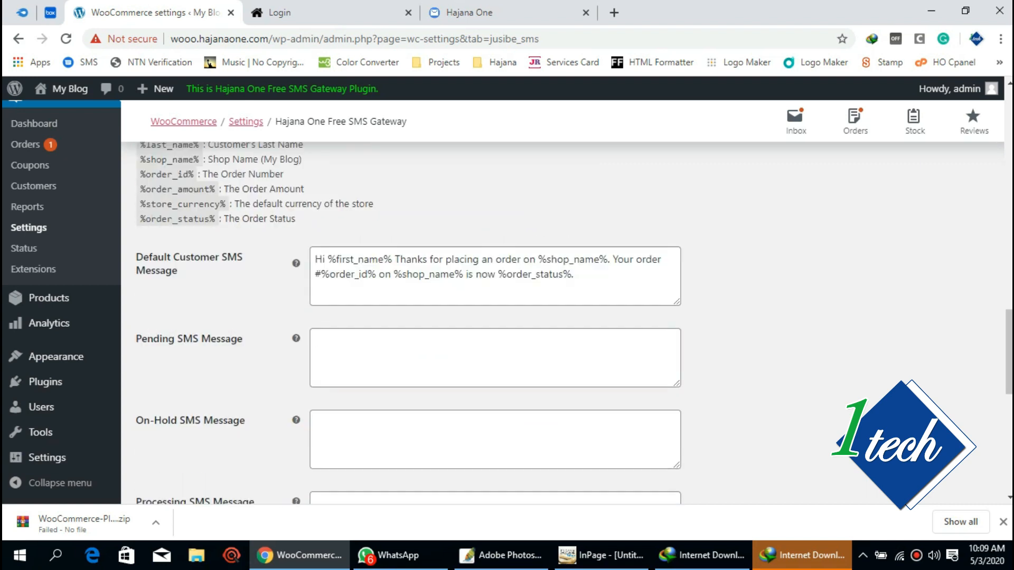
drag(315, 259, 573, 274)
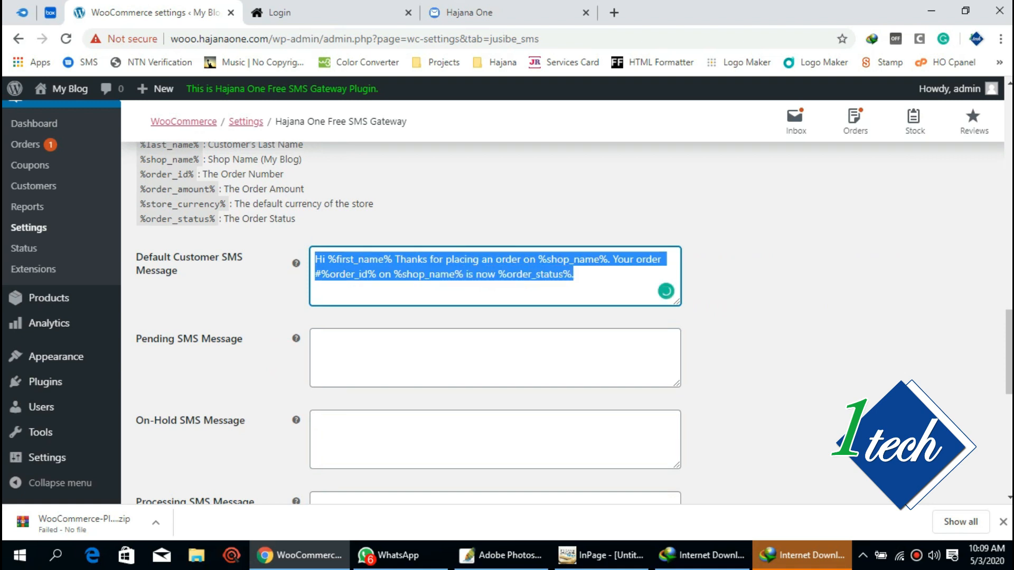
click(739, 279)
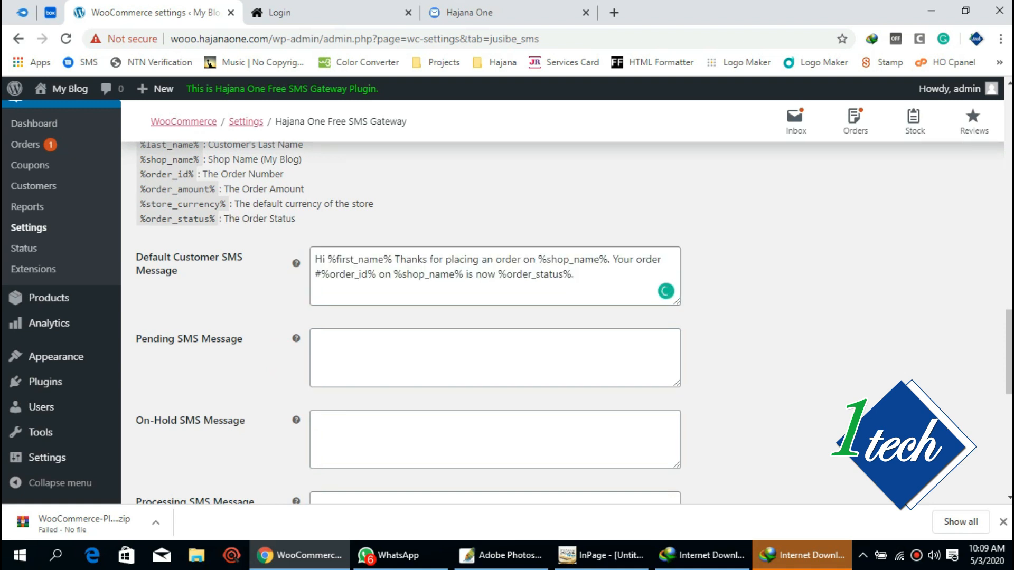
scroll(563, 317, down, 1)
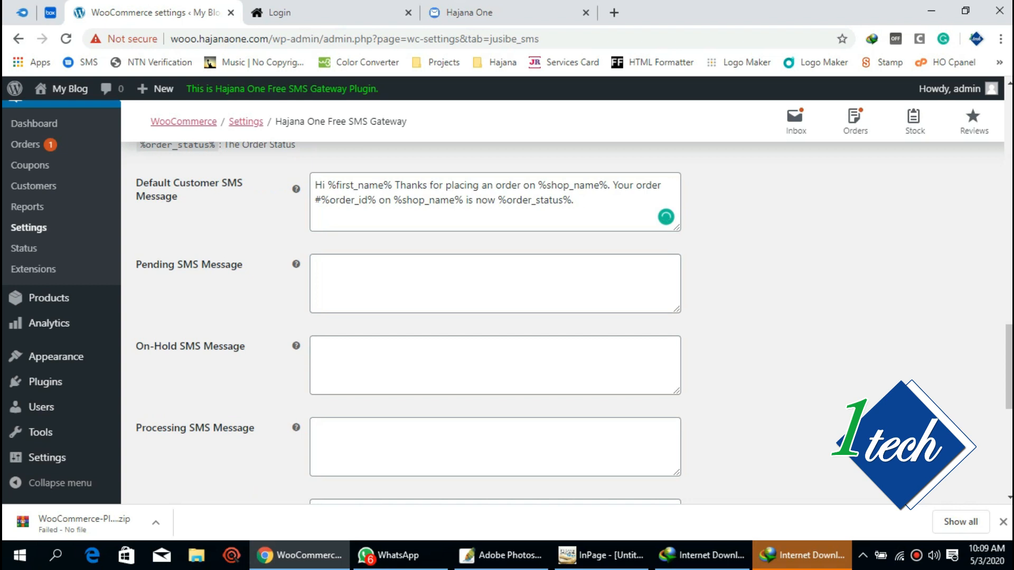
scroll(563, 317, down, 6)
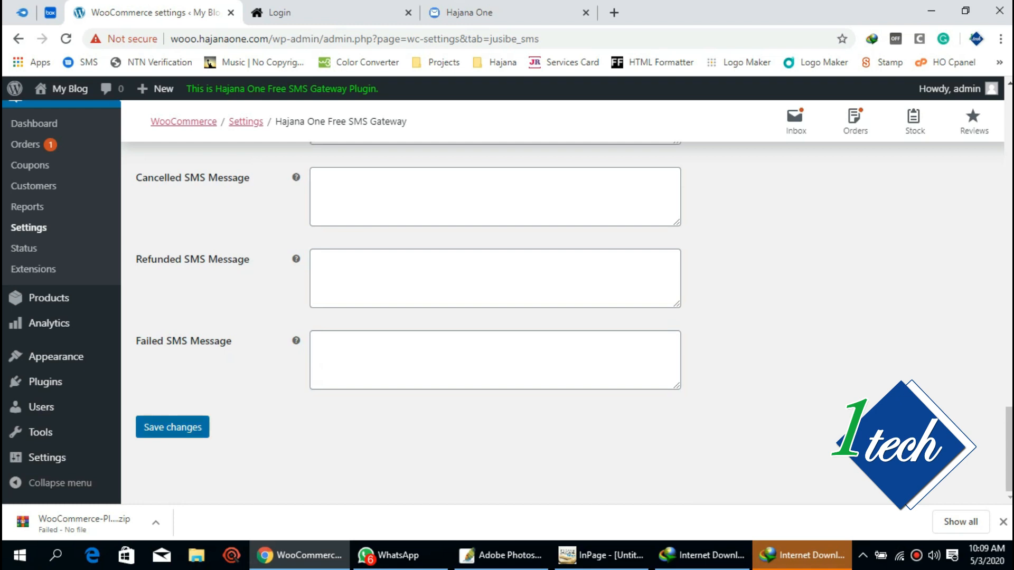
click(173, 427)
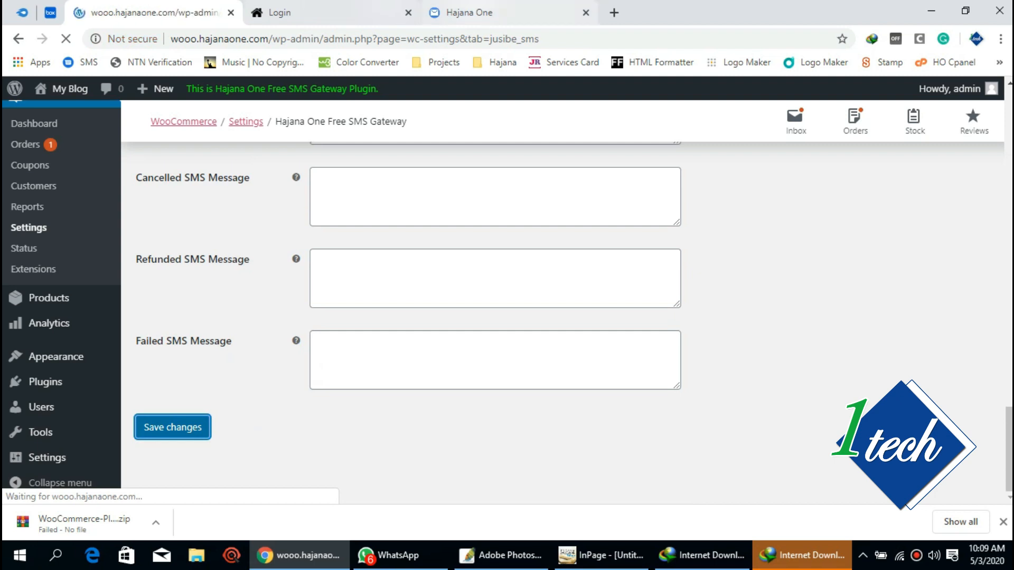
- Filter the SMS gateway's messages by the account owner's user and review the order SMS messages listed for the Smart 4 device
click(496, 12)
click(154, 13)
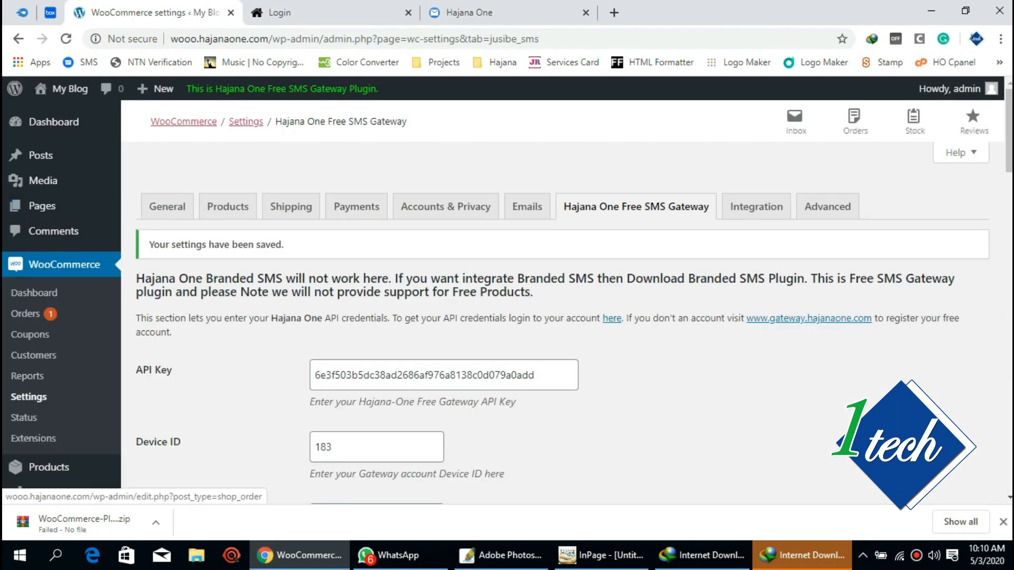
click(464, 13)
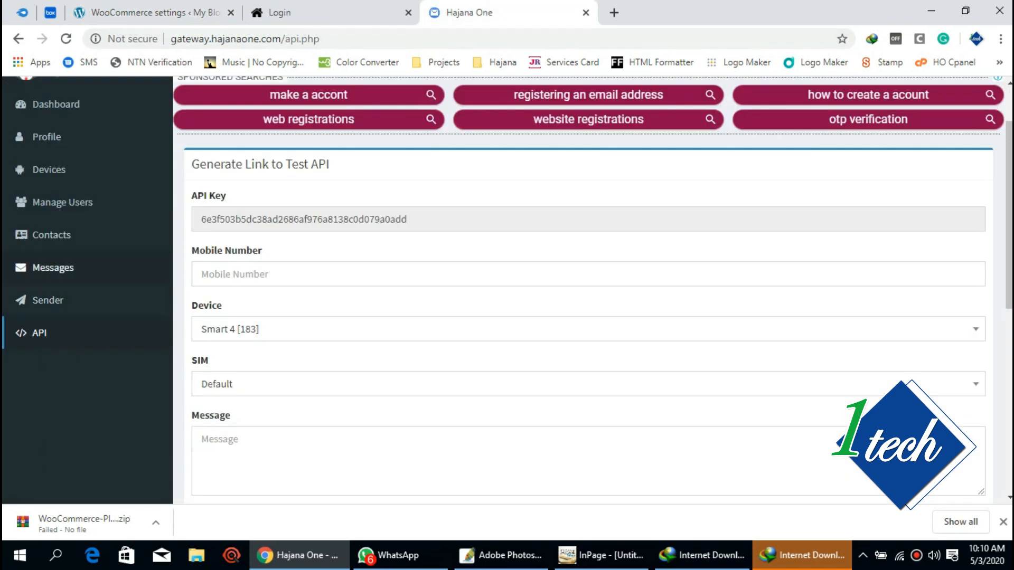
click(53, 268)
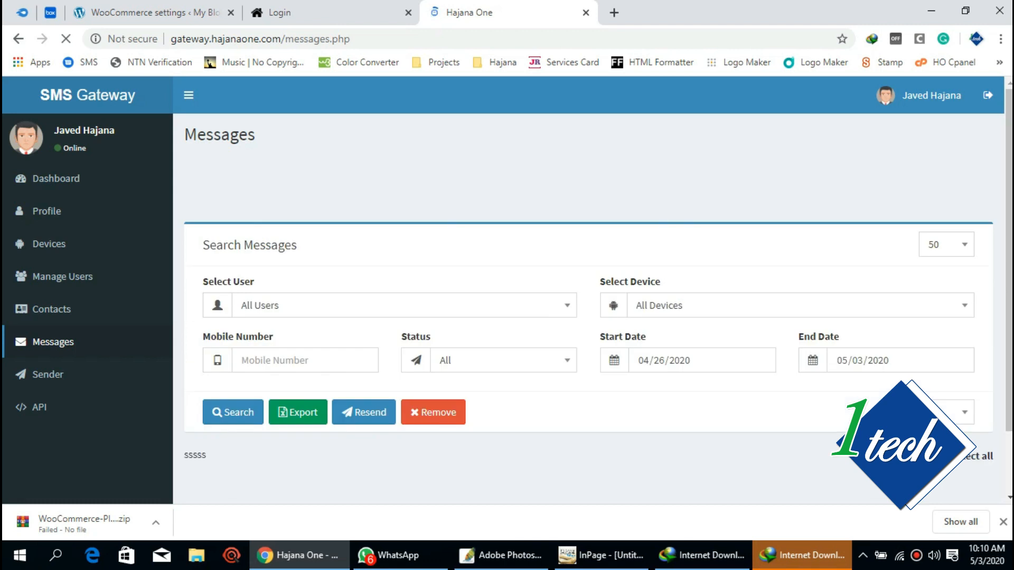
click(404, 306)
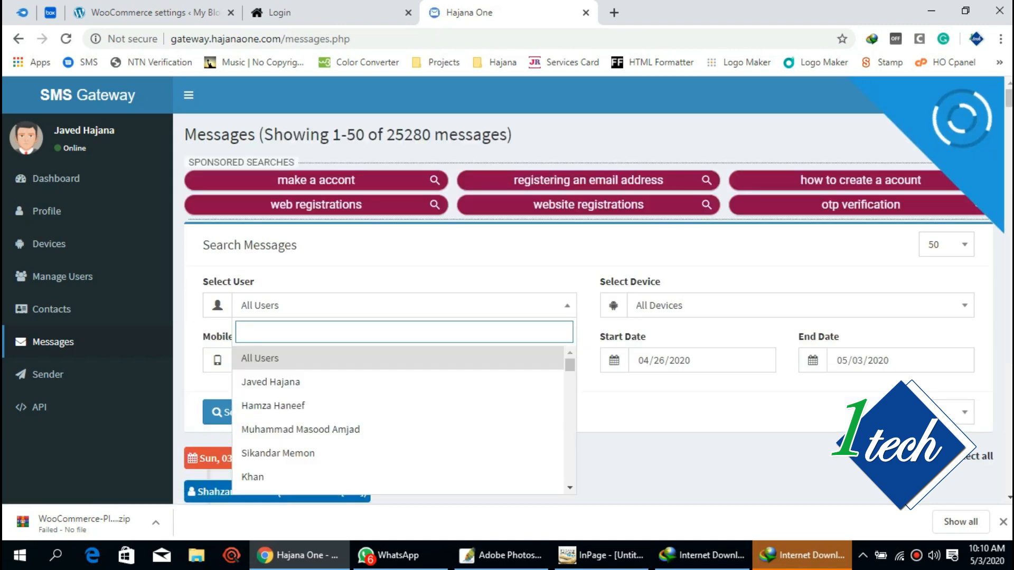
click(296, 382)
click(233, 413)
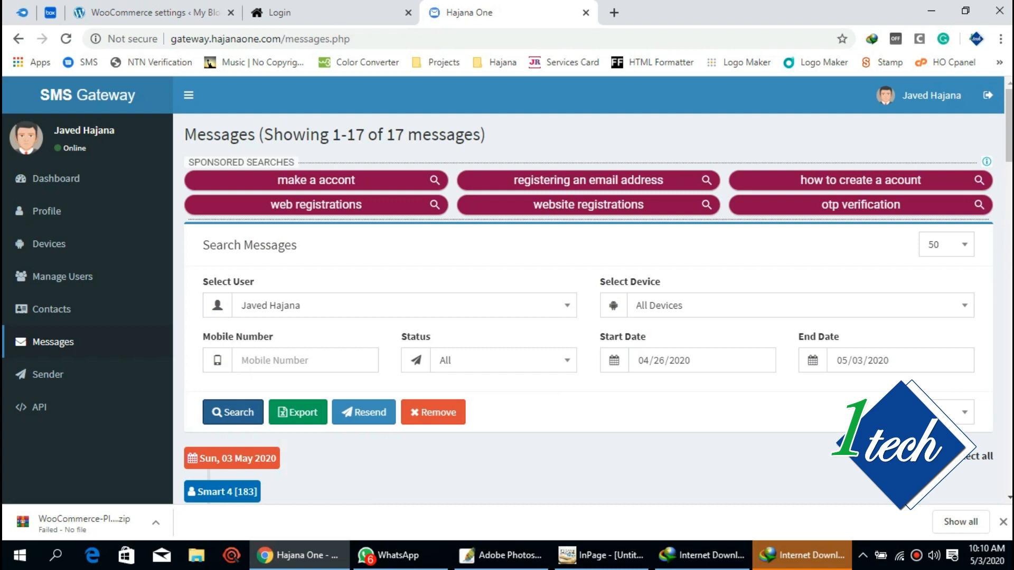
scroll(588, 290, down, 1)
scroll(588, 291, down, 5)
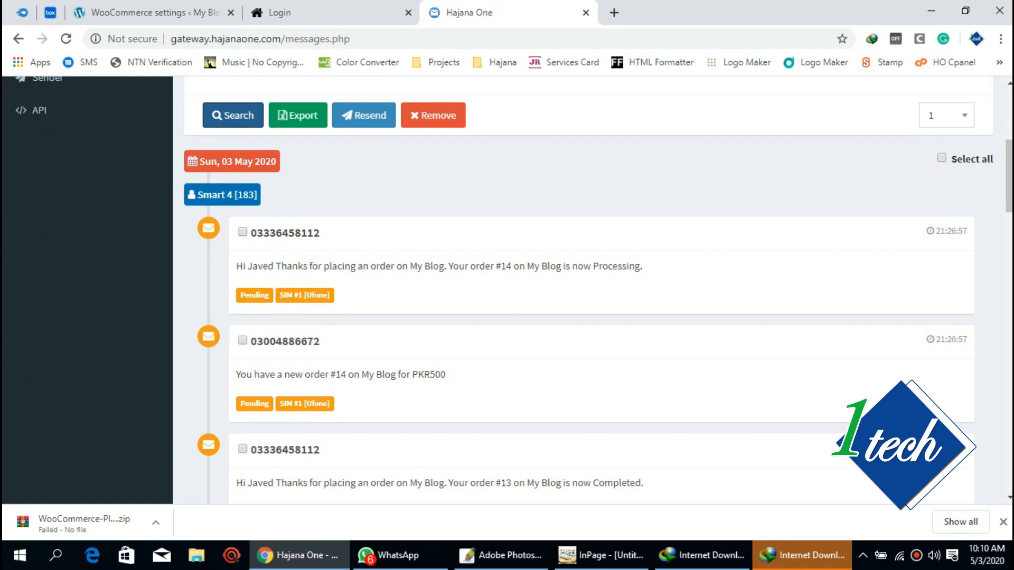
- Return to the WordPress site, check the saved gateway settings, and open the WooCommerce orders list
click(153, 12)
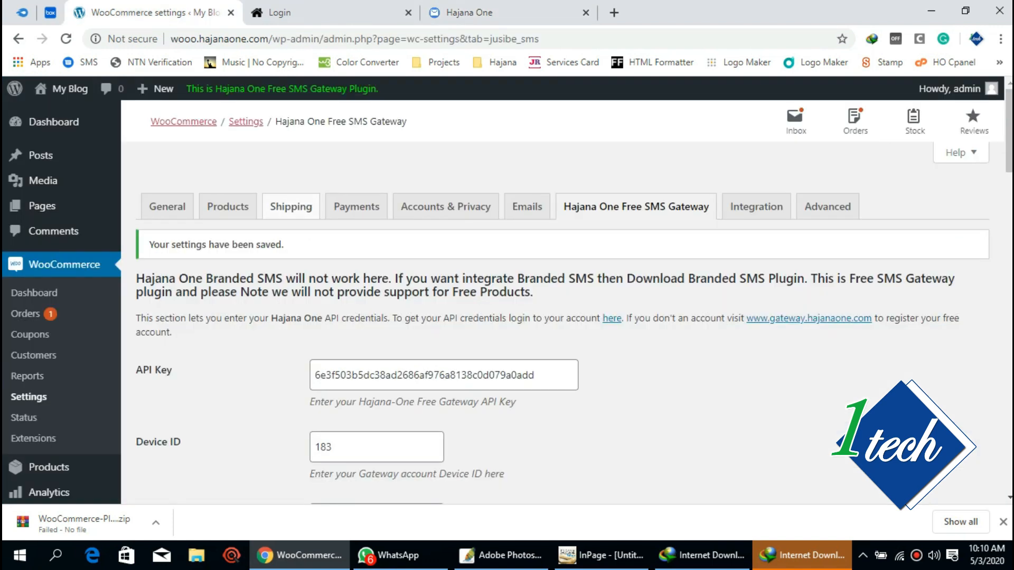
scroll(588, 290, down, 6)
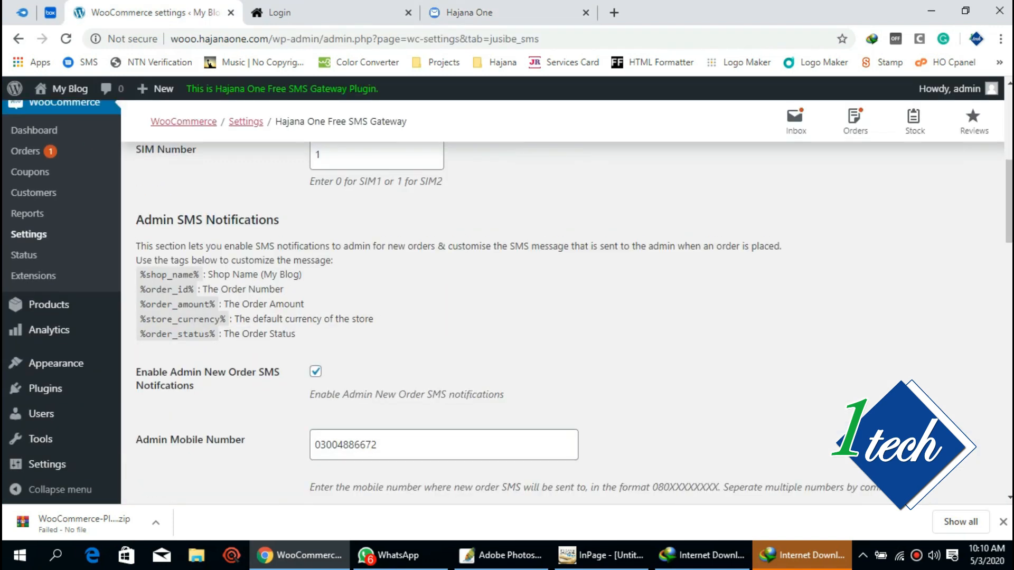
scroll(560, 301, up, 8)
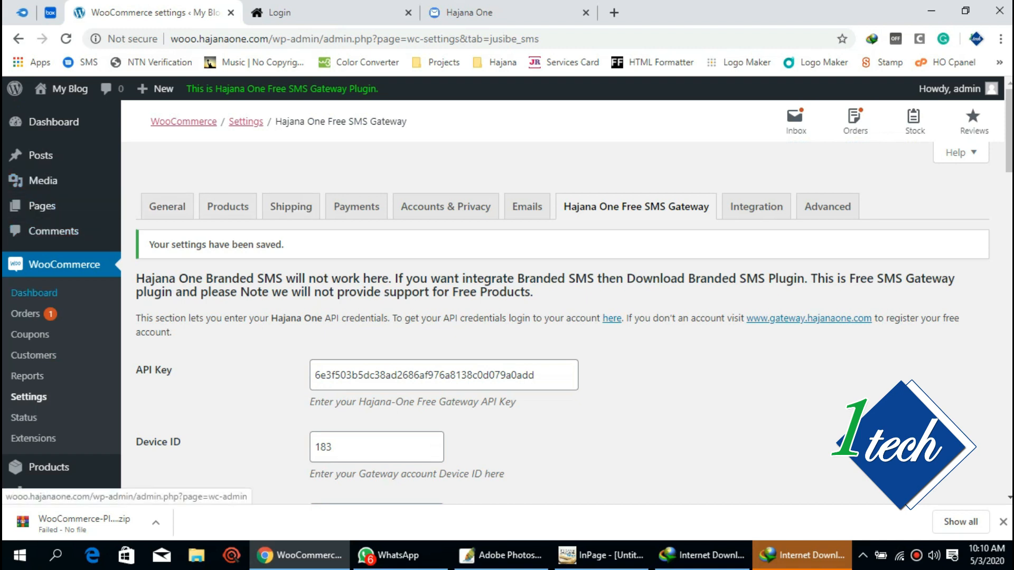
click(34, 292)
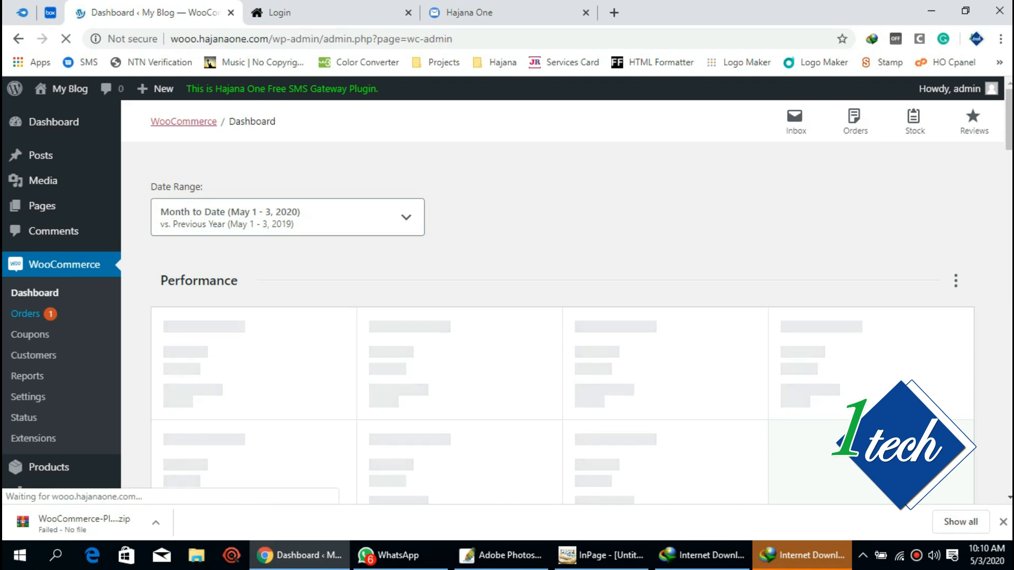
click(26, 314)
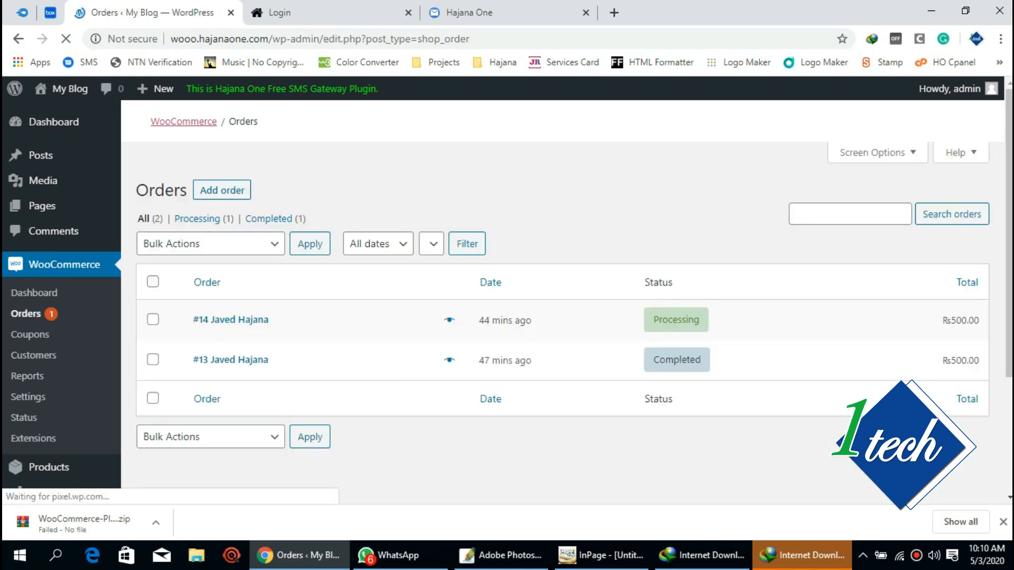
scroll(563, 317, down, 3)
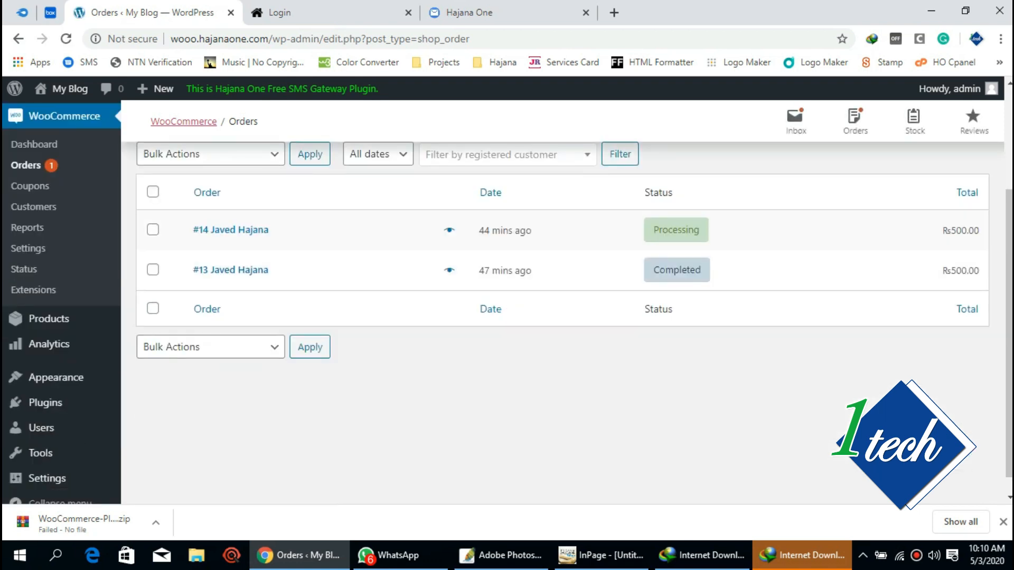
- Open the order that is in Processing, set its status to Refunded, and update the order
click(676, 231)
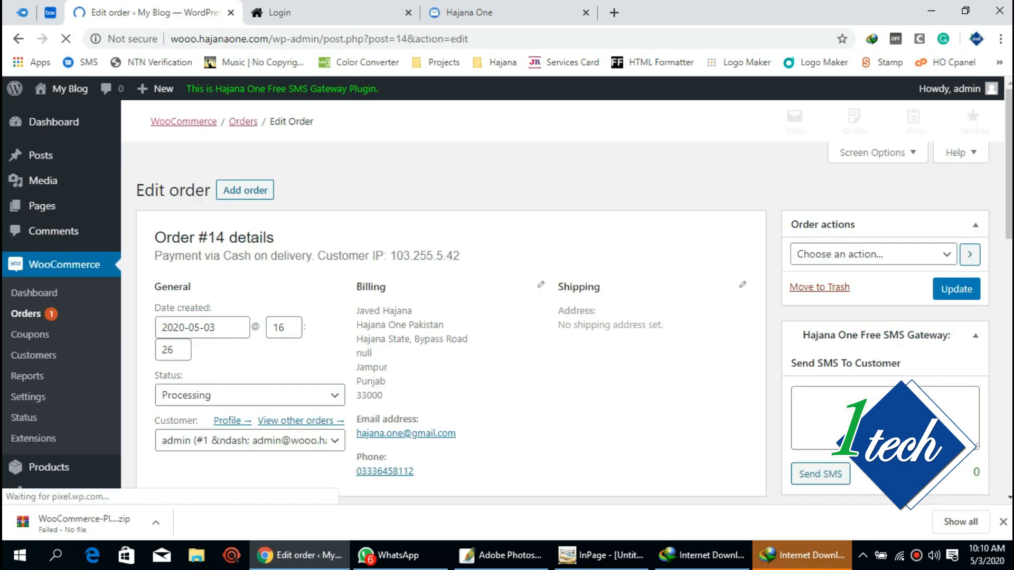
scroll(507, 317, down, 2)
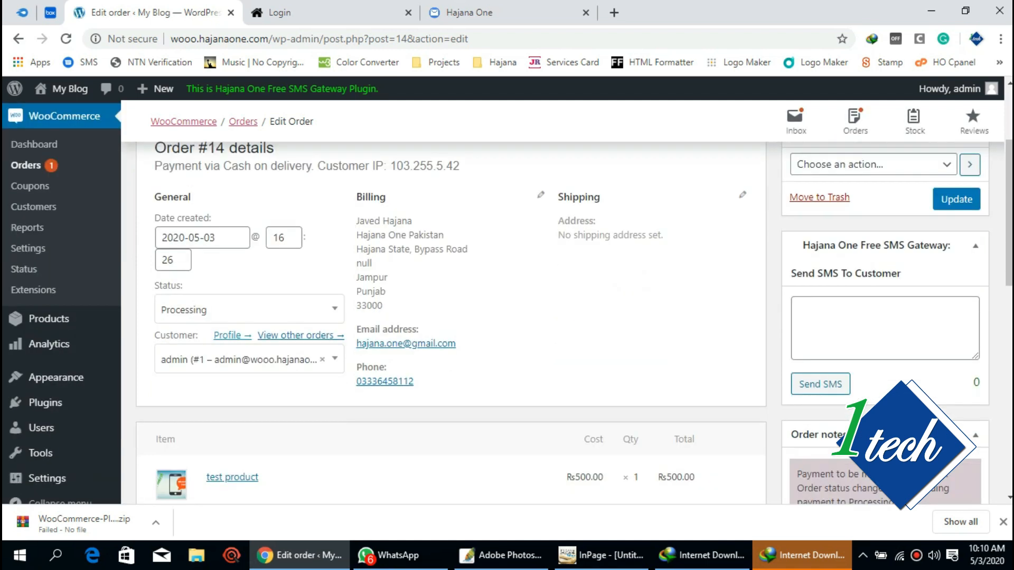
click(249, 305)
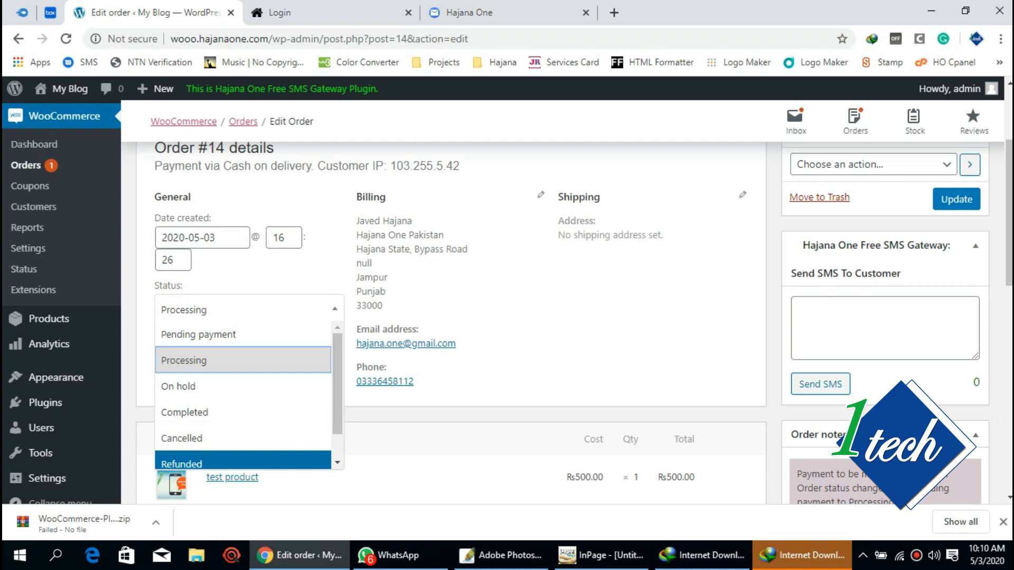
key(Return)
click(956, 199)
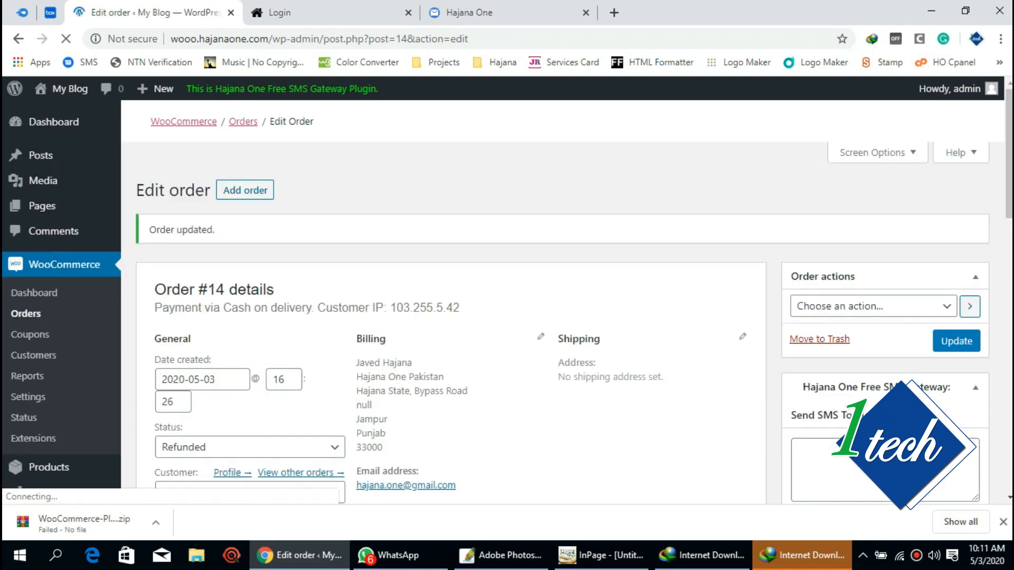
- Refresh the message search in the SMS gateway and highlight the text of the customer's Refunded notification
click(464, 12)
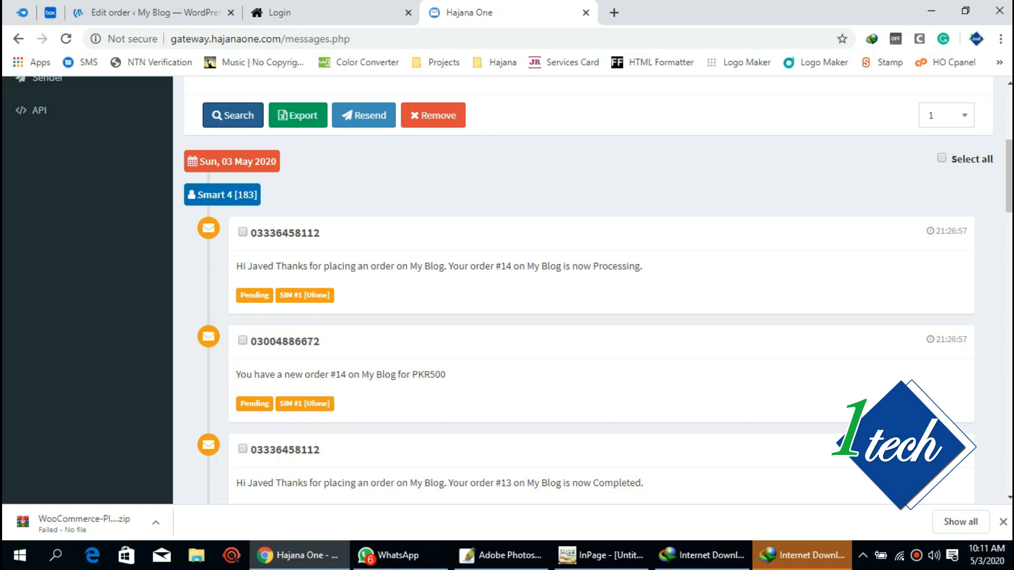
click(233, 115)
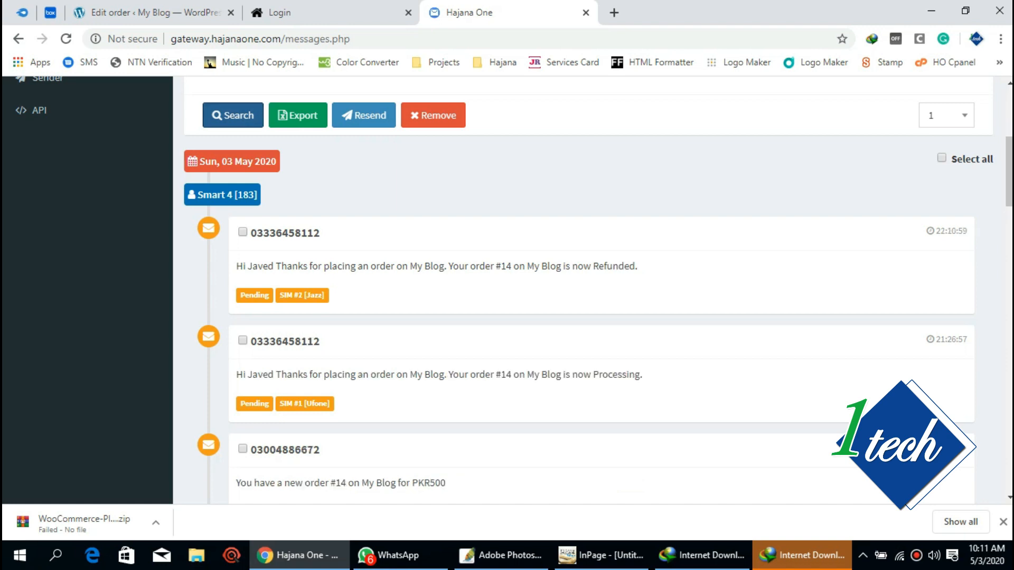
drag(236, 266, 440, 266)
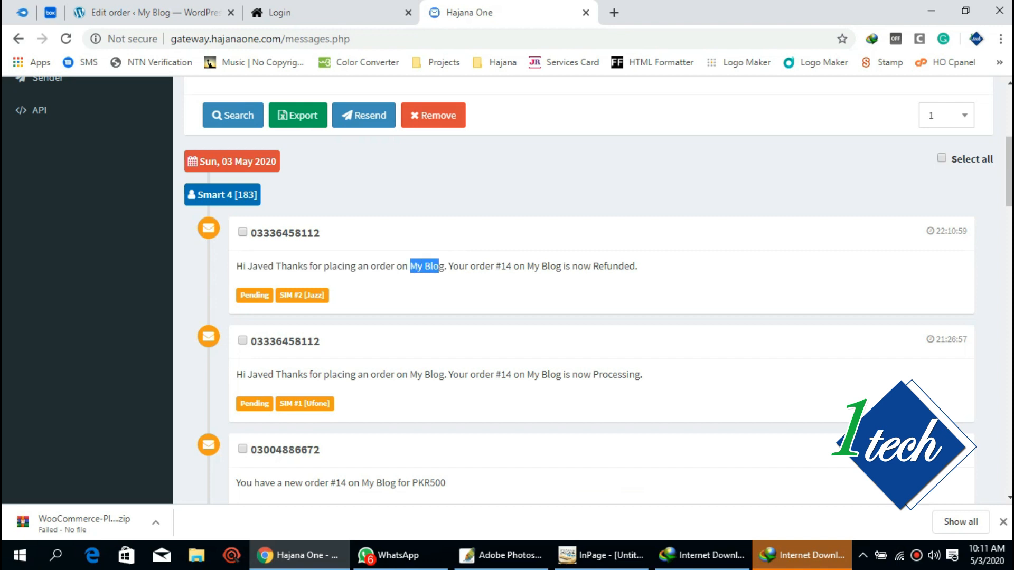
drag(635, 266, 236, 266)
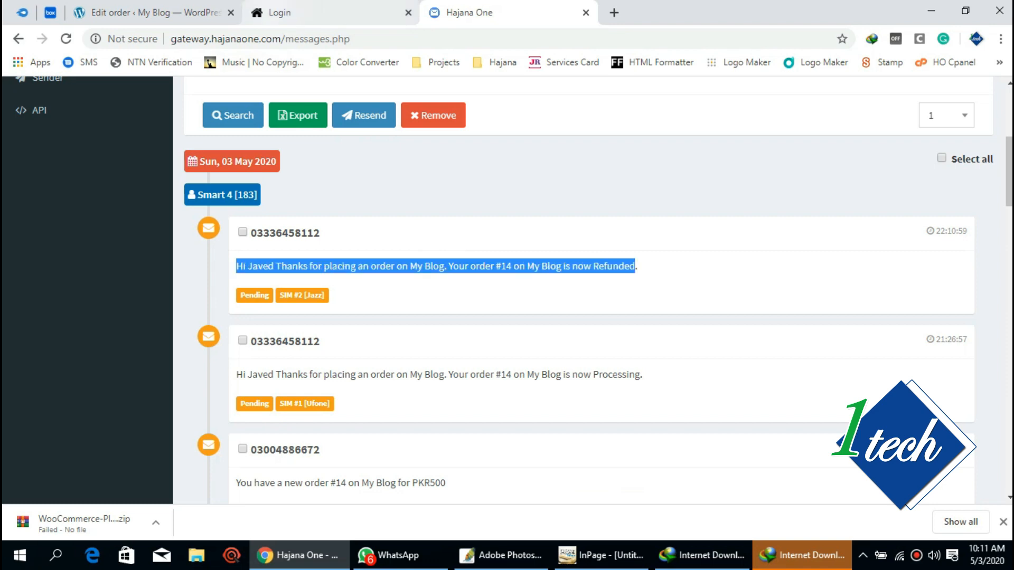
- Send the customer the SMS "test sms to customer" from the refunded order's edit page
click(164, 13)
scroll(507, 303, down, 3)
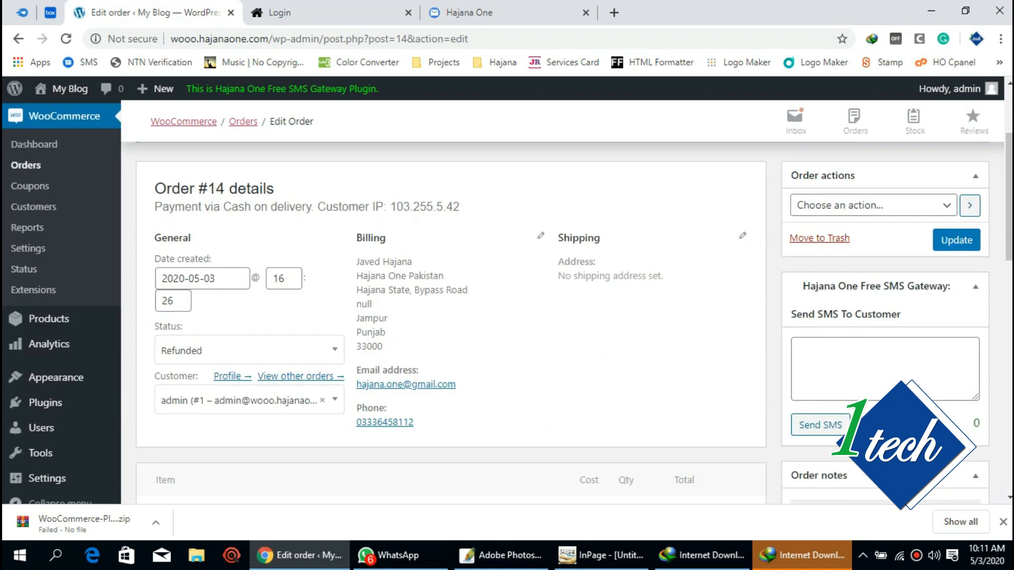
click(885, 368)
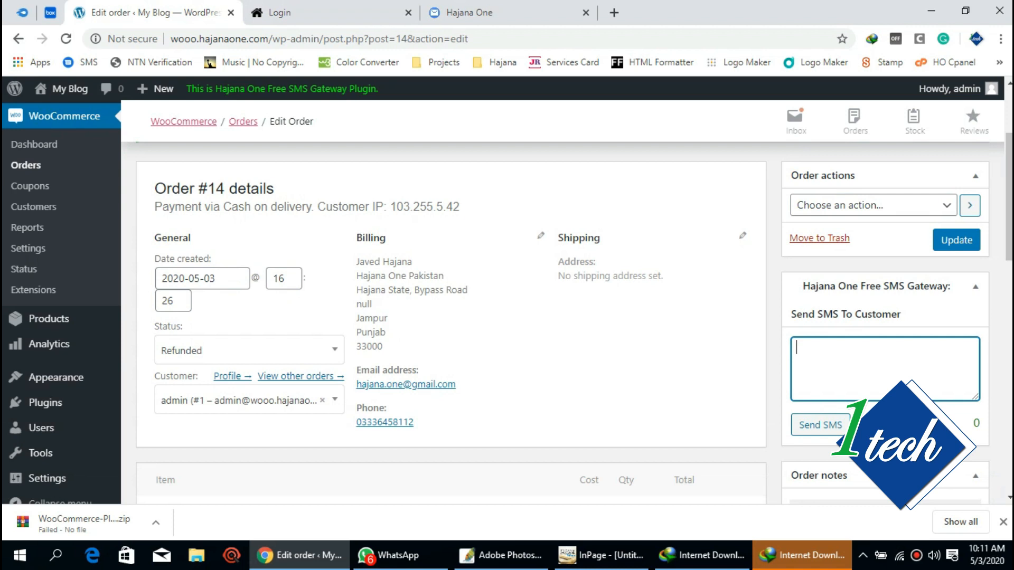
text(test sms to customer)
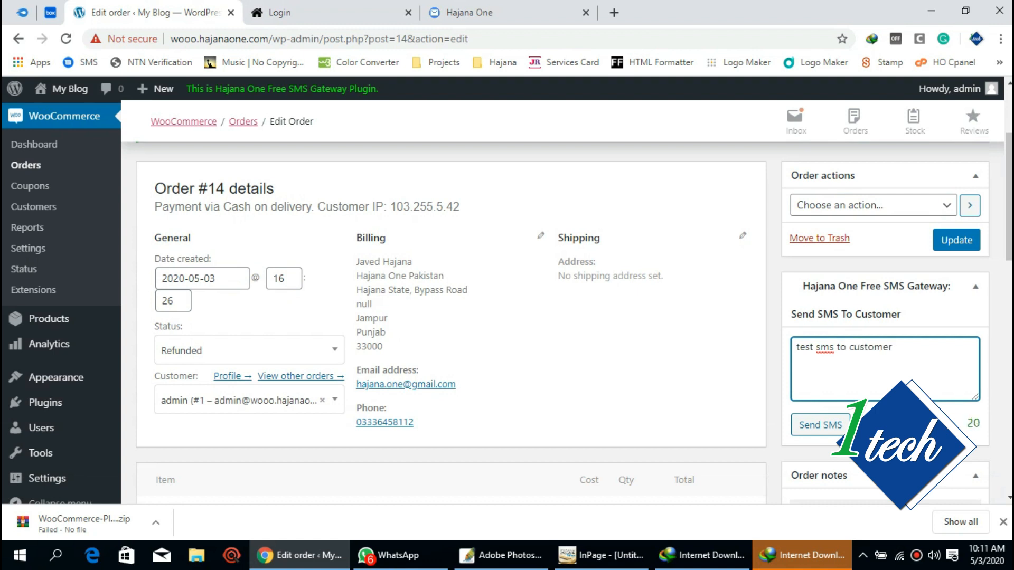
click(820, 425)
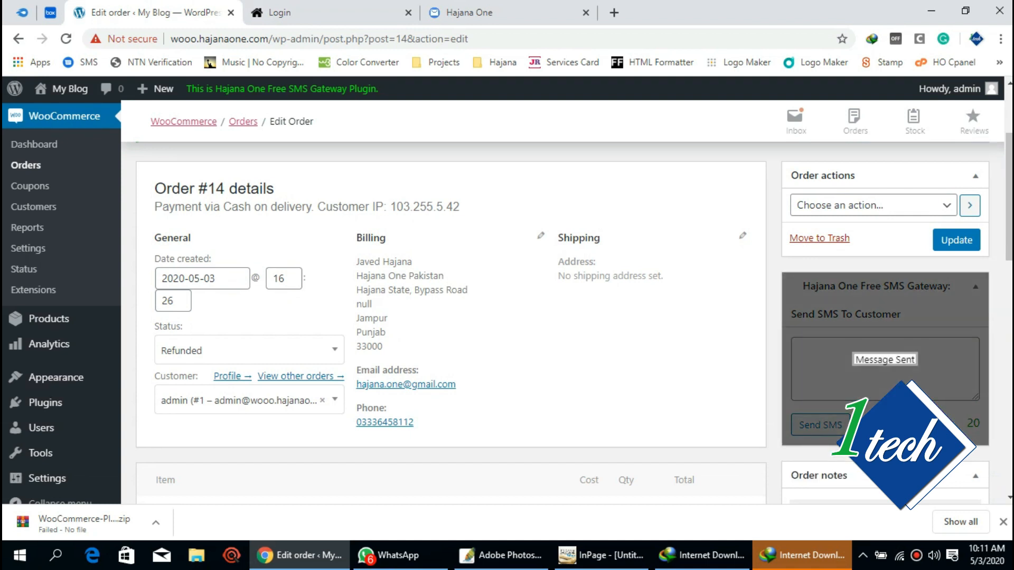
- Refresh the gateway's message list, highlight the "test sms to customer" message, and return to the order's edit page
click(459, 12)
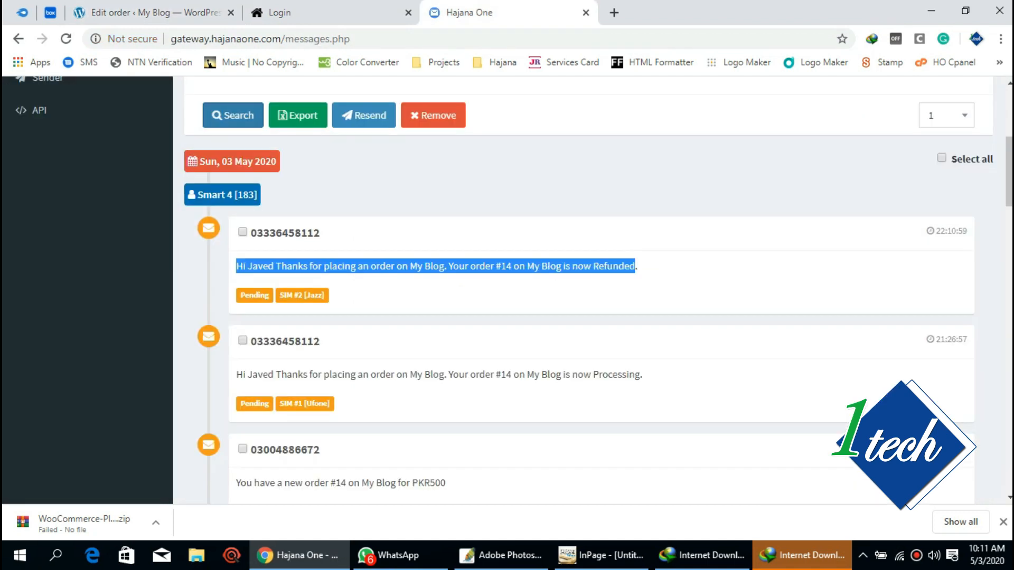
click(233, 115)
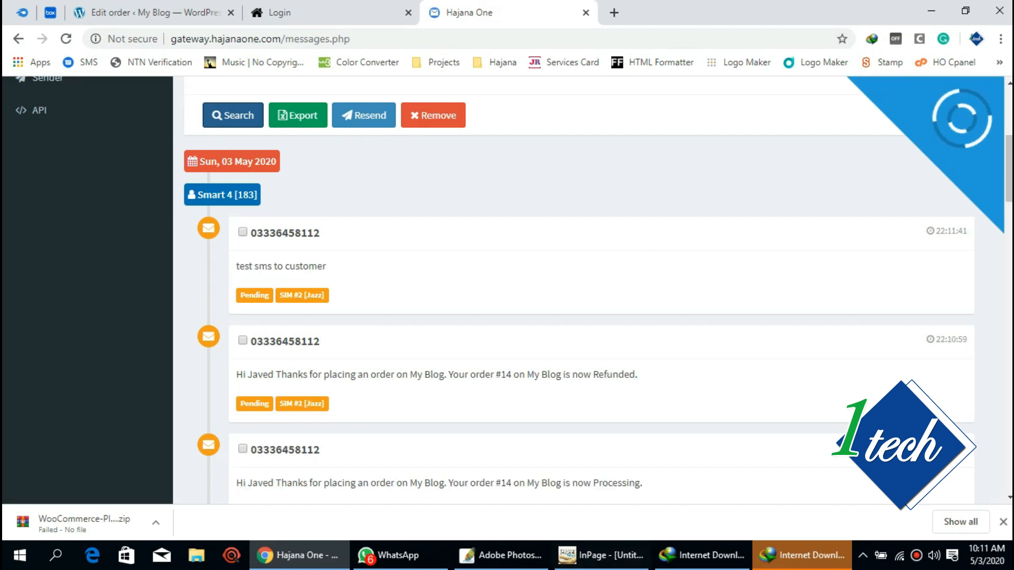
drag(235, 266, 327, 266)
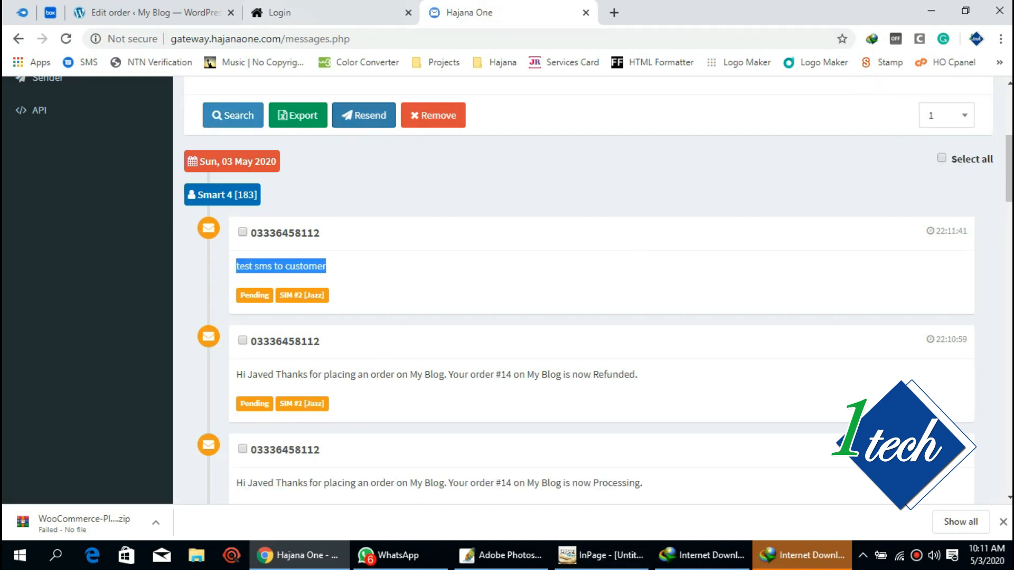
click(153, 12)
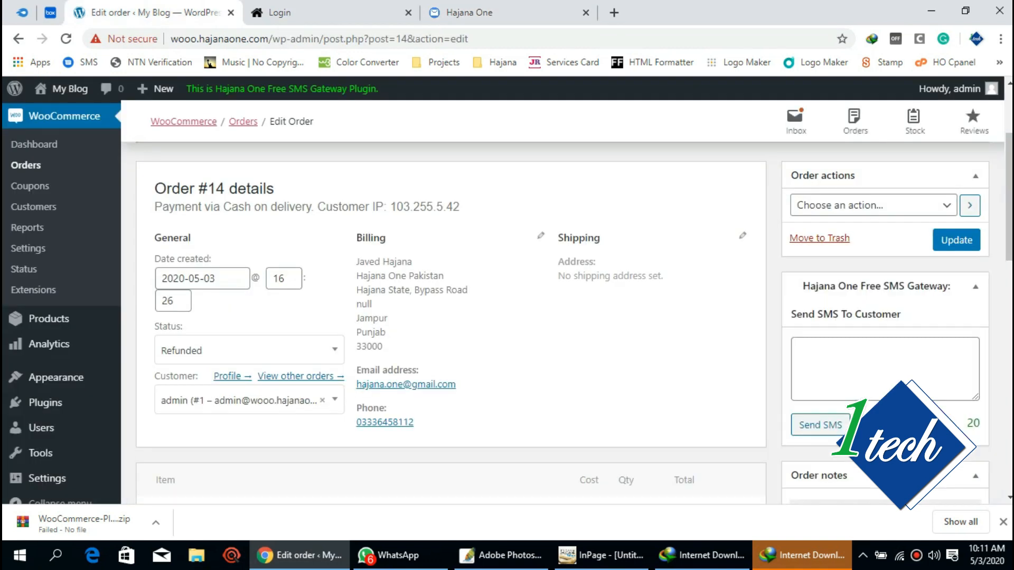